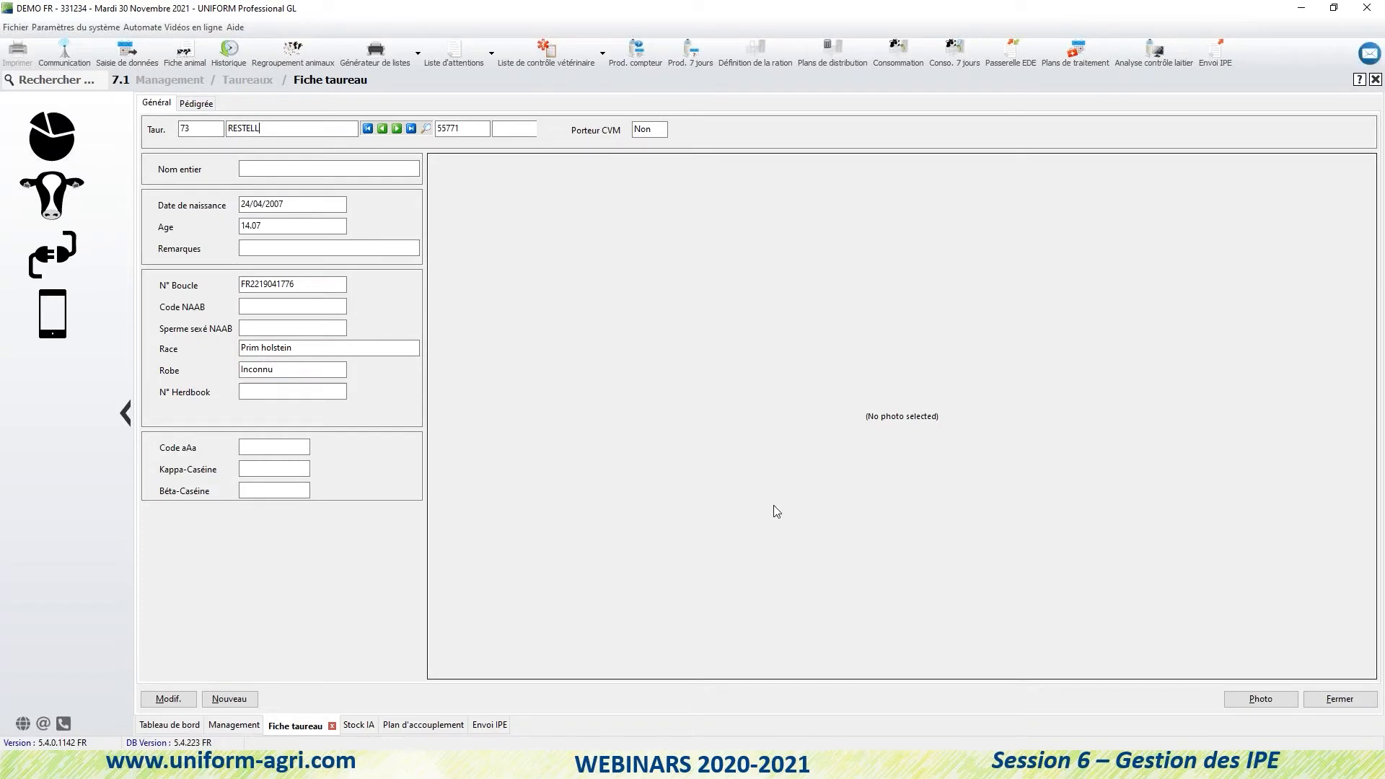
Review the descendants listed in bull RESTELL's pedigree and return to the bull's general details.
click(196, 103)
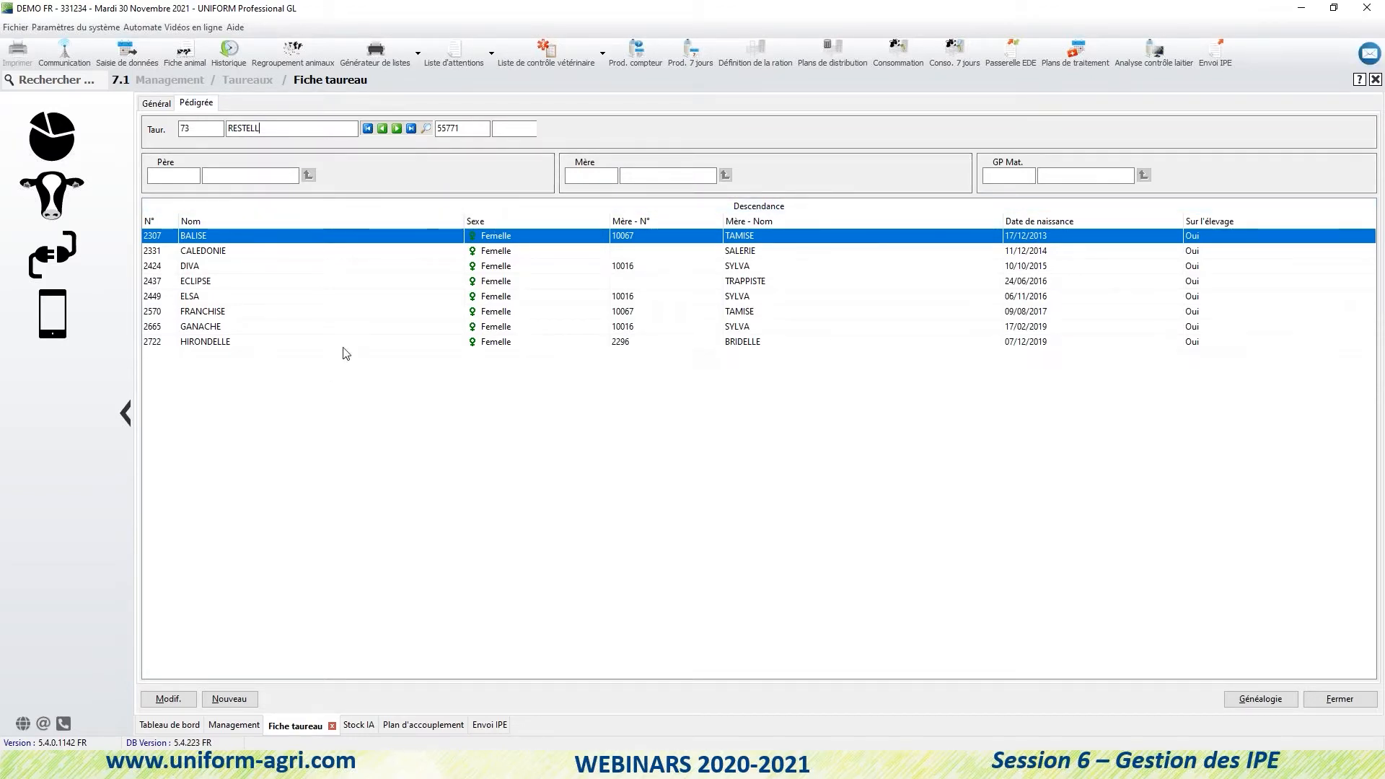
click(155, 104)
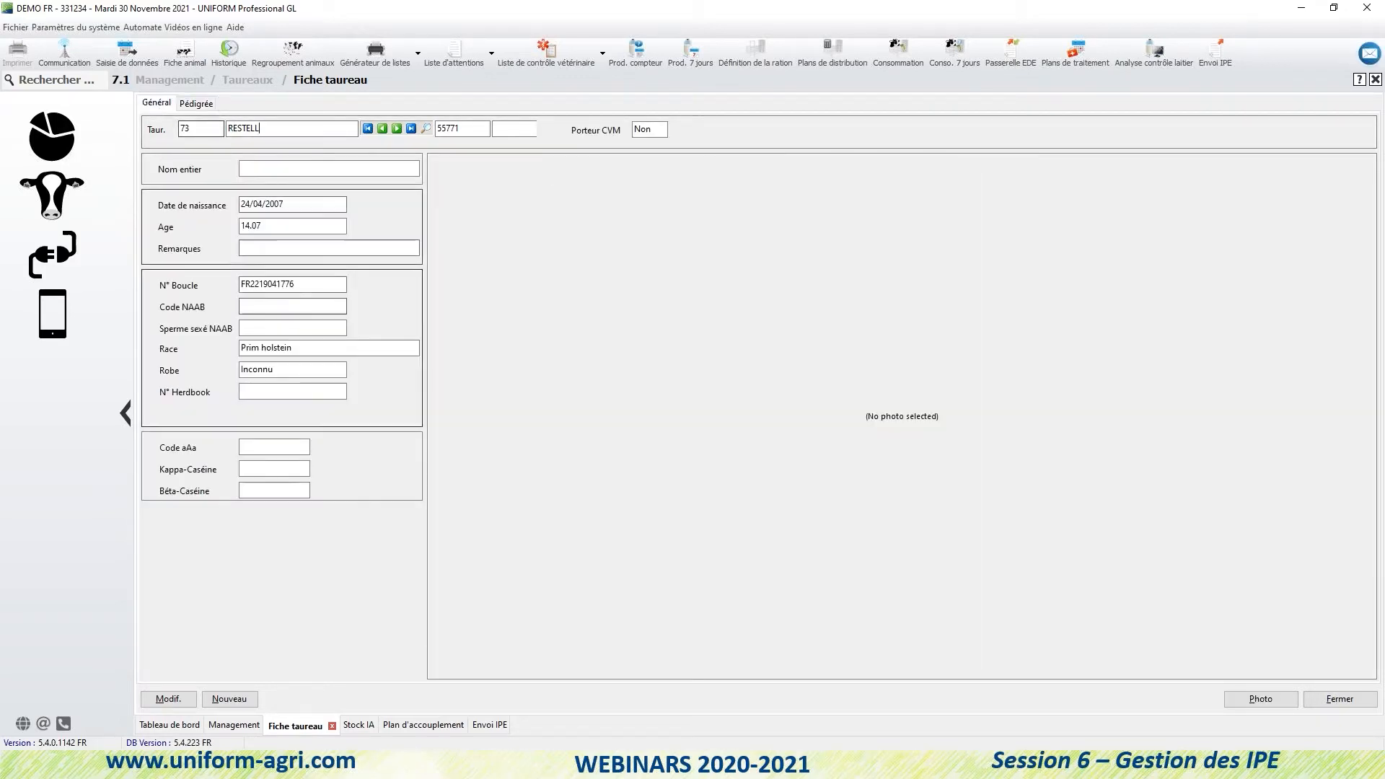
Review the identification and other details in RESTELL's edit form, toggle Non utilisé on and off, and leave without saving.
click(166, 699)
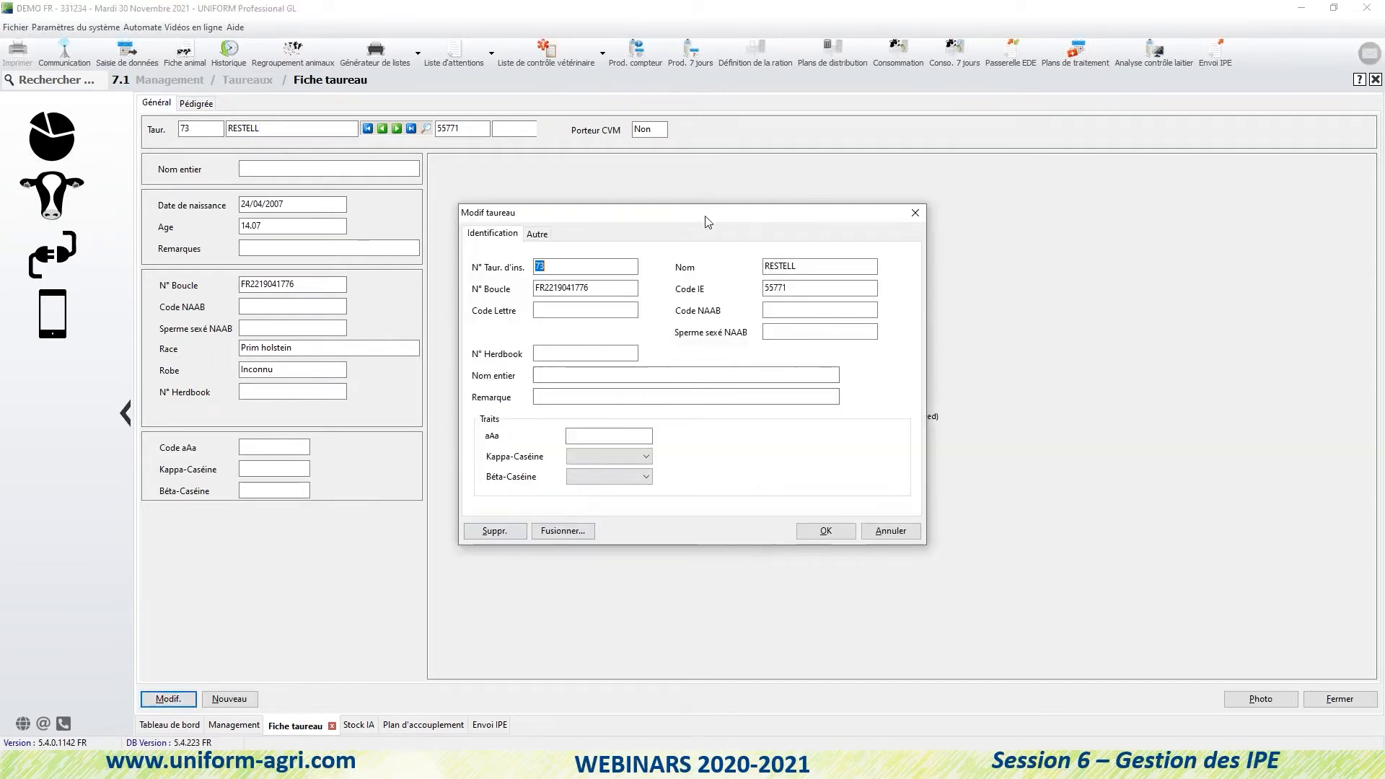
drag(705, 215, 713, 216)
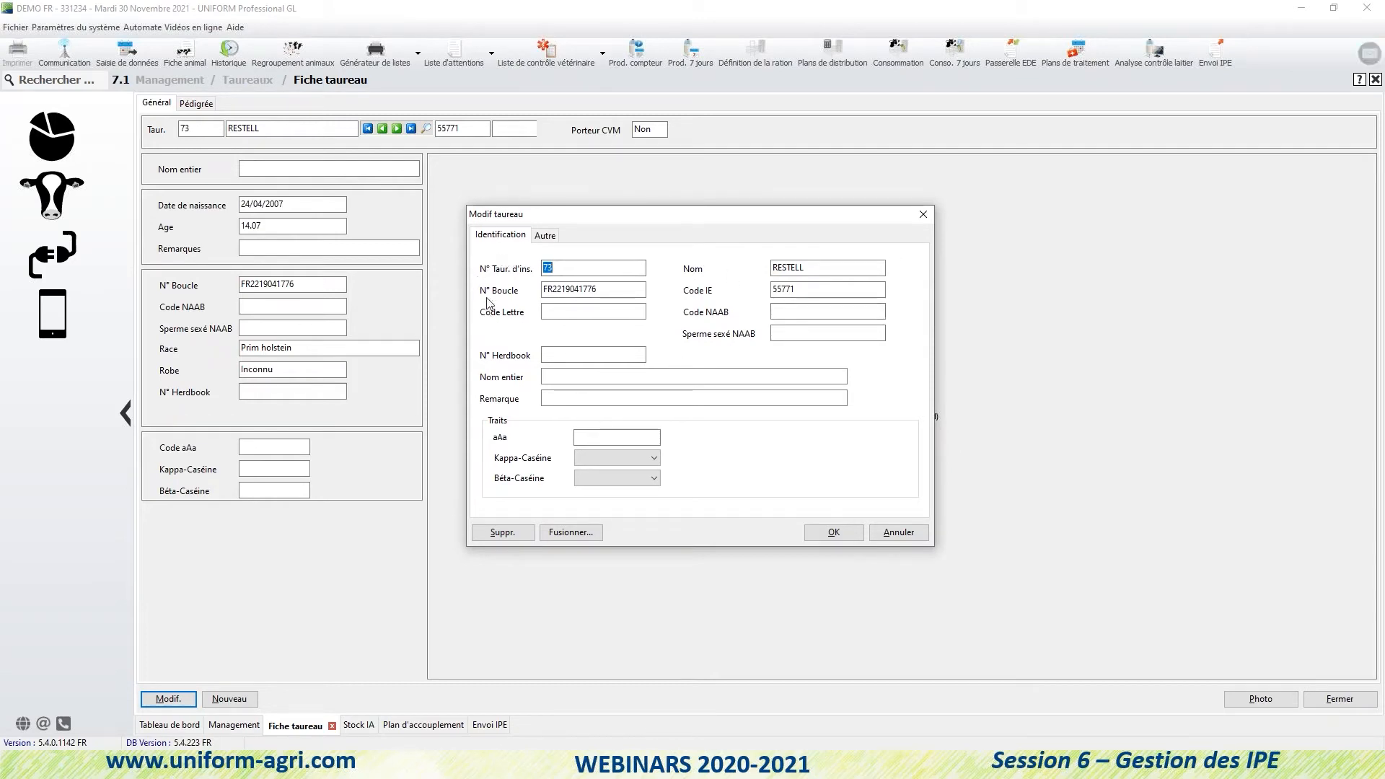
click(628, 267)
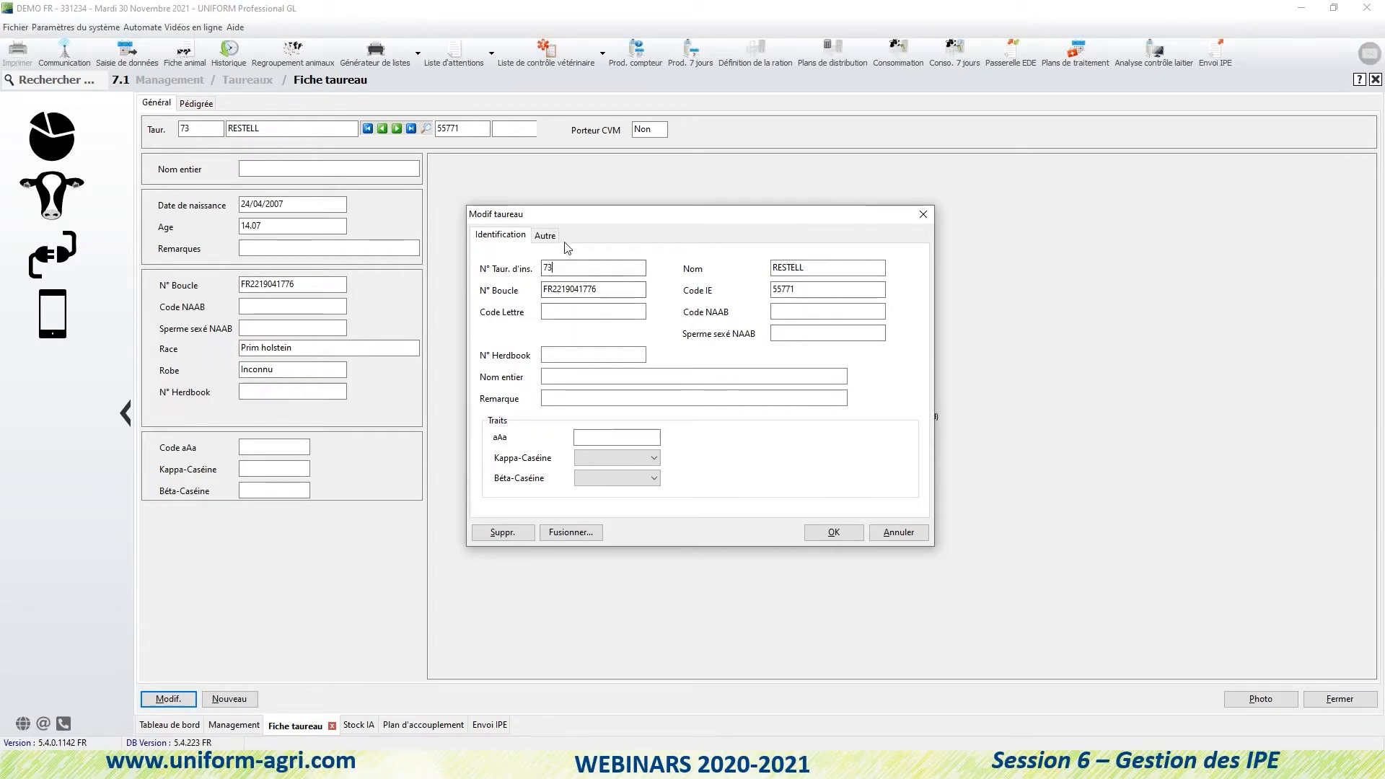
click(545, 235)
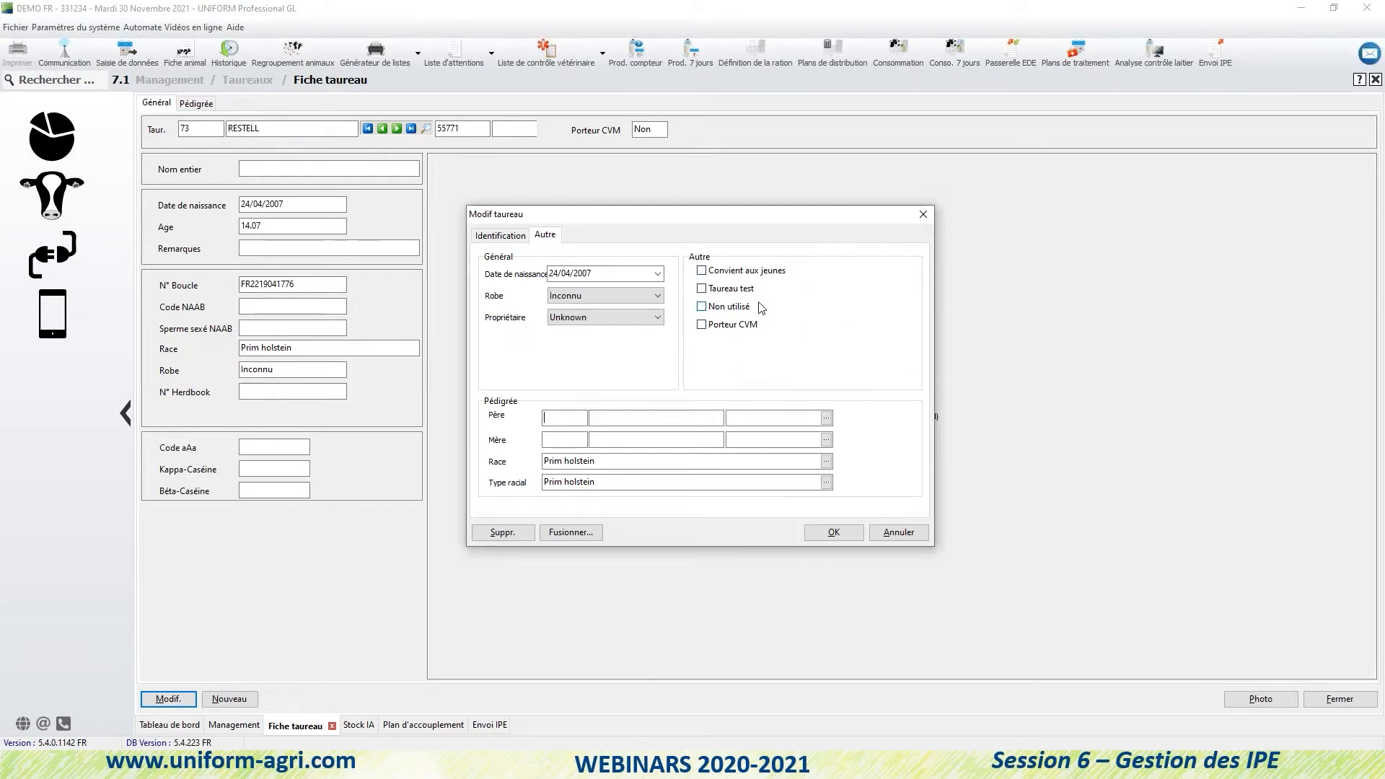
click(703, 308)
click(702, 307)
click(507, 236)
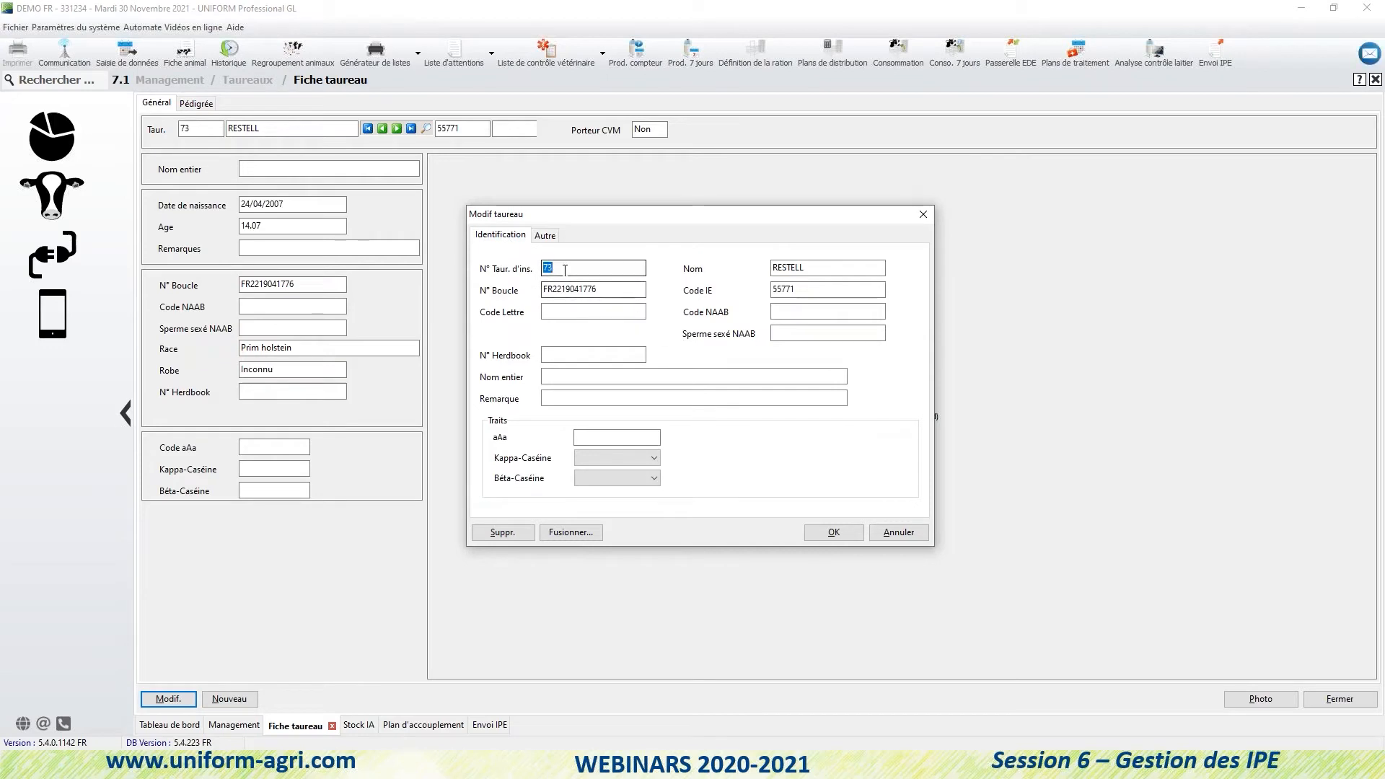
click(641, 267)
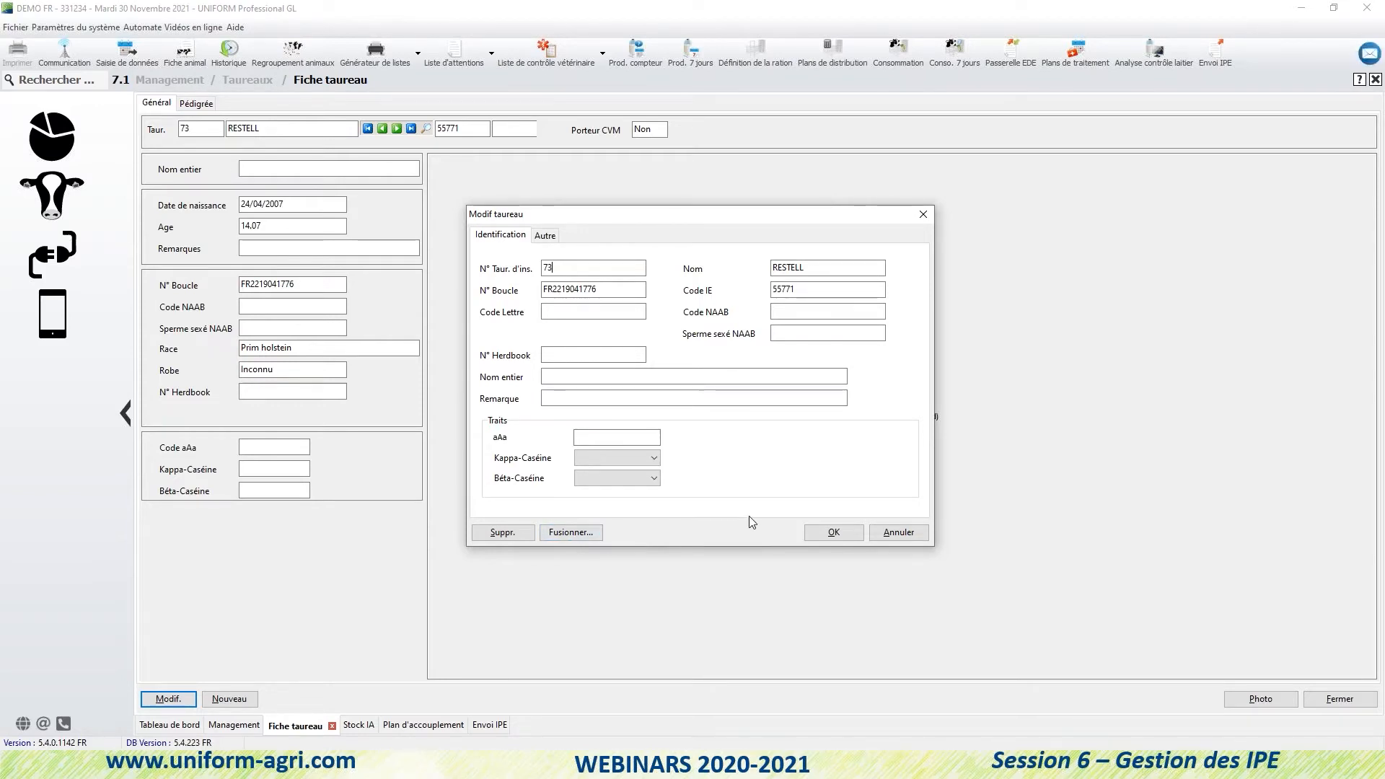
click(911, 534)
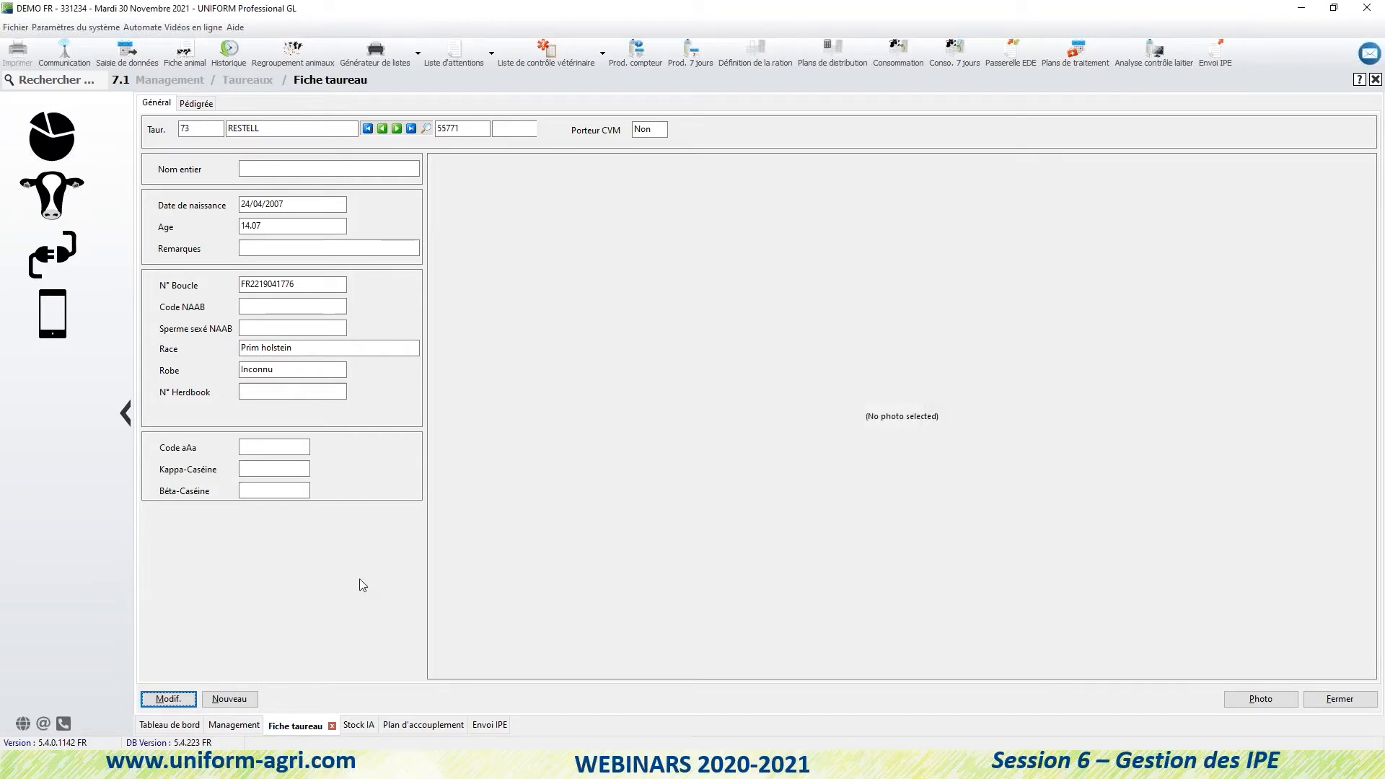
Review the identification and other fields of a new bull form, and close it without creating a bull.
click(228, 699)
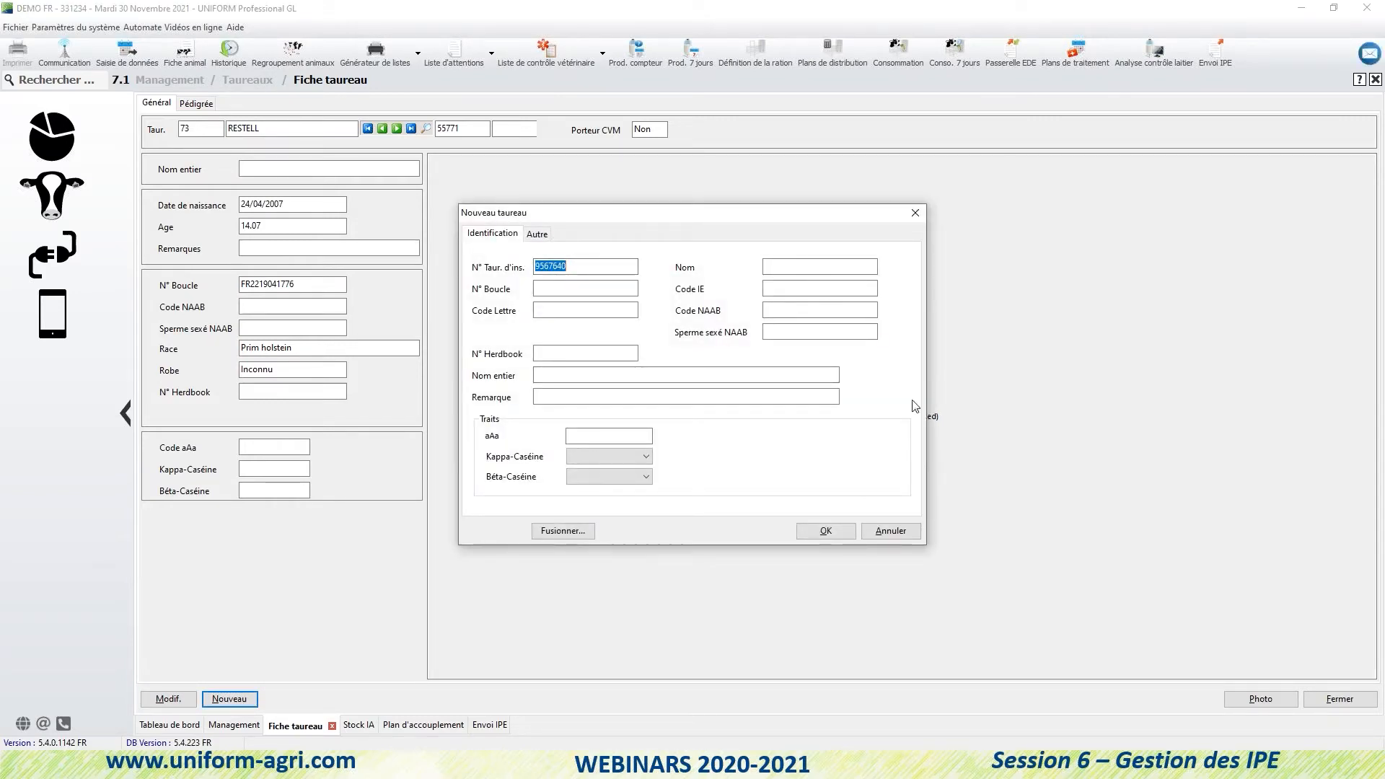
click(537, 234)
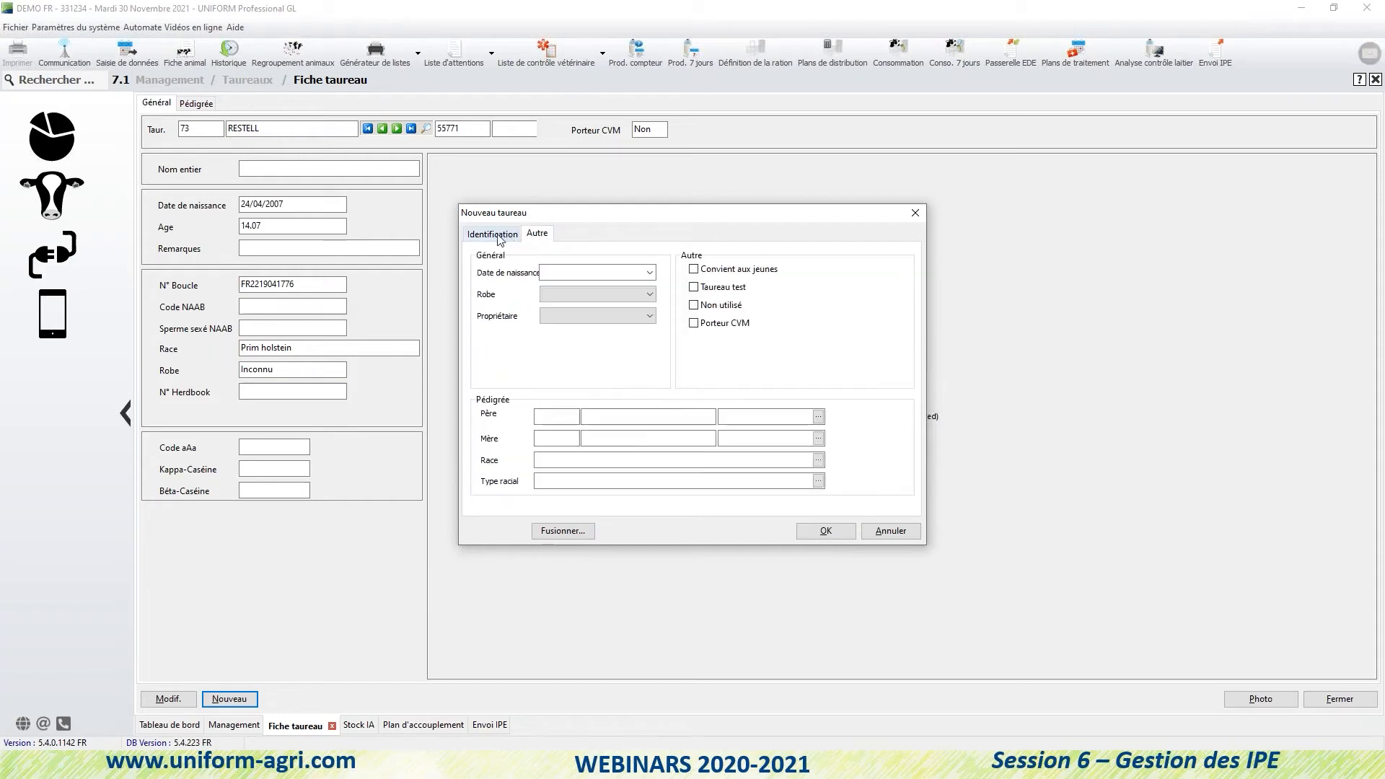
click(498, 235)
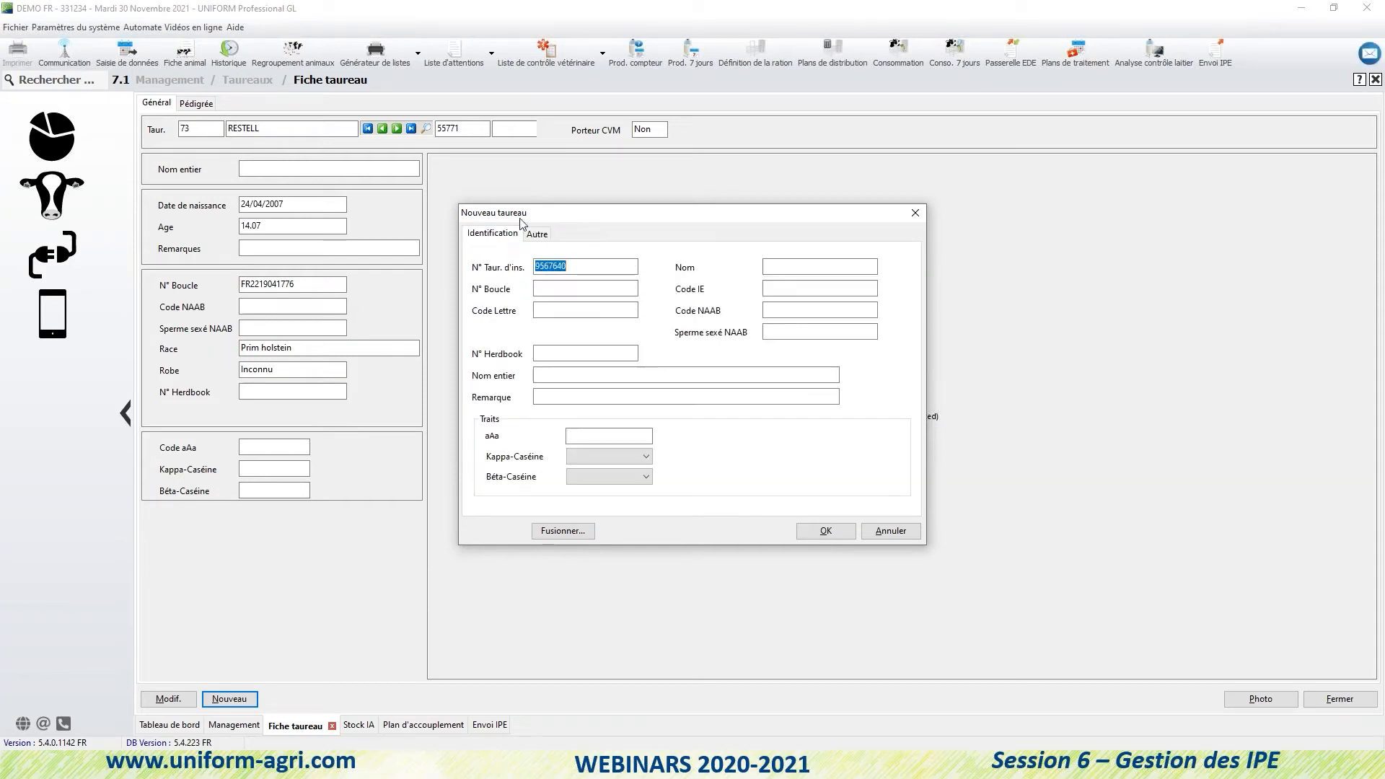
click(890, 531)
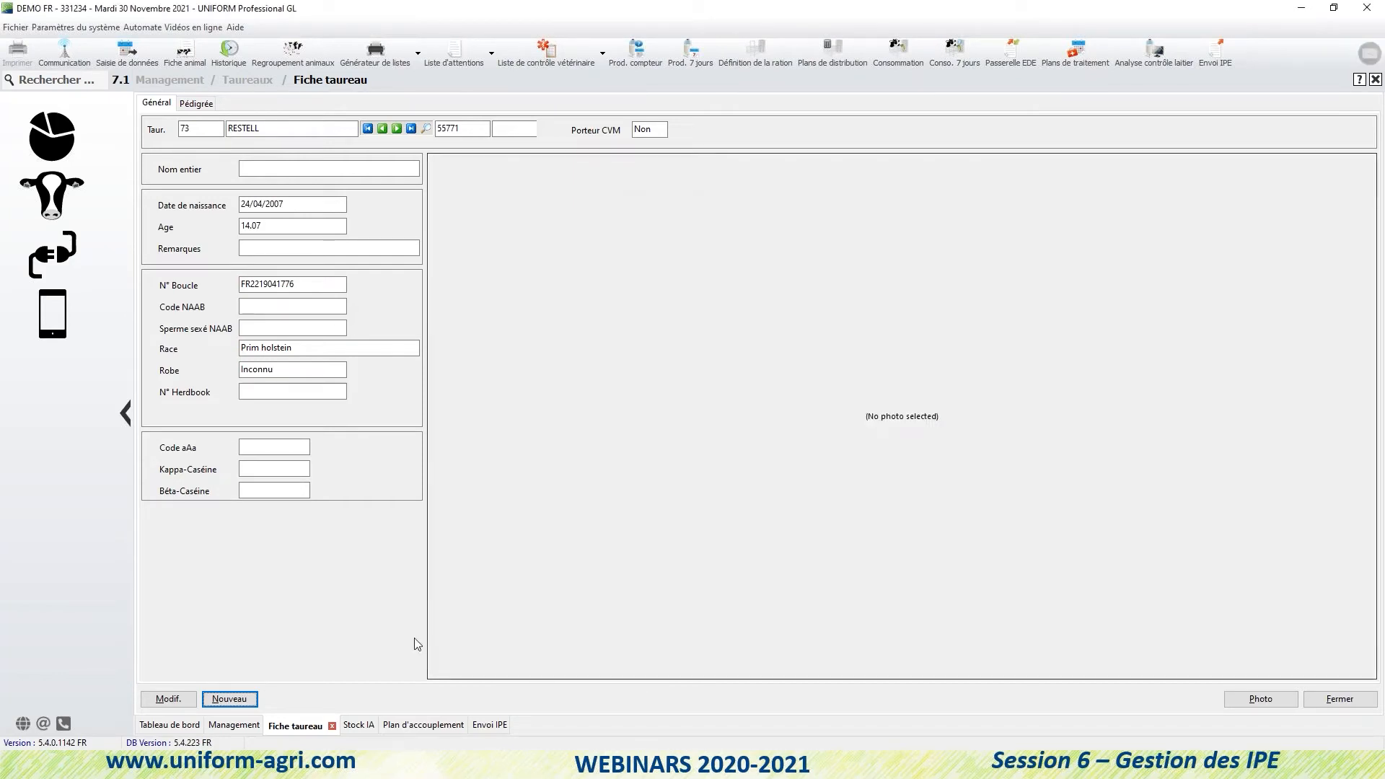
Open the Stock IA list and go through the AVIC SHO, BELOUGA, DAKAR and VIVIERS semen lots.
click(361, 725)
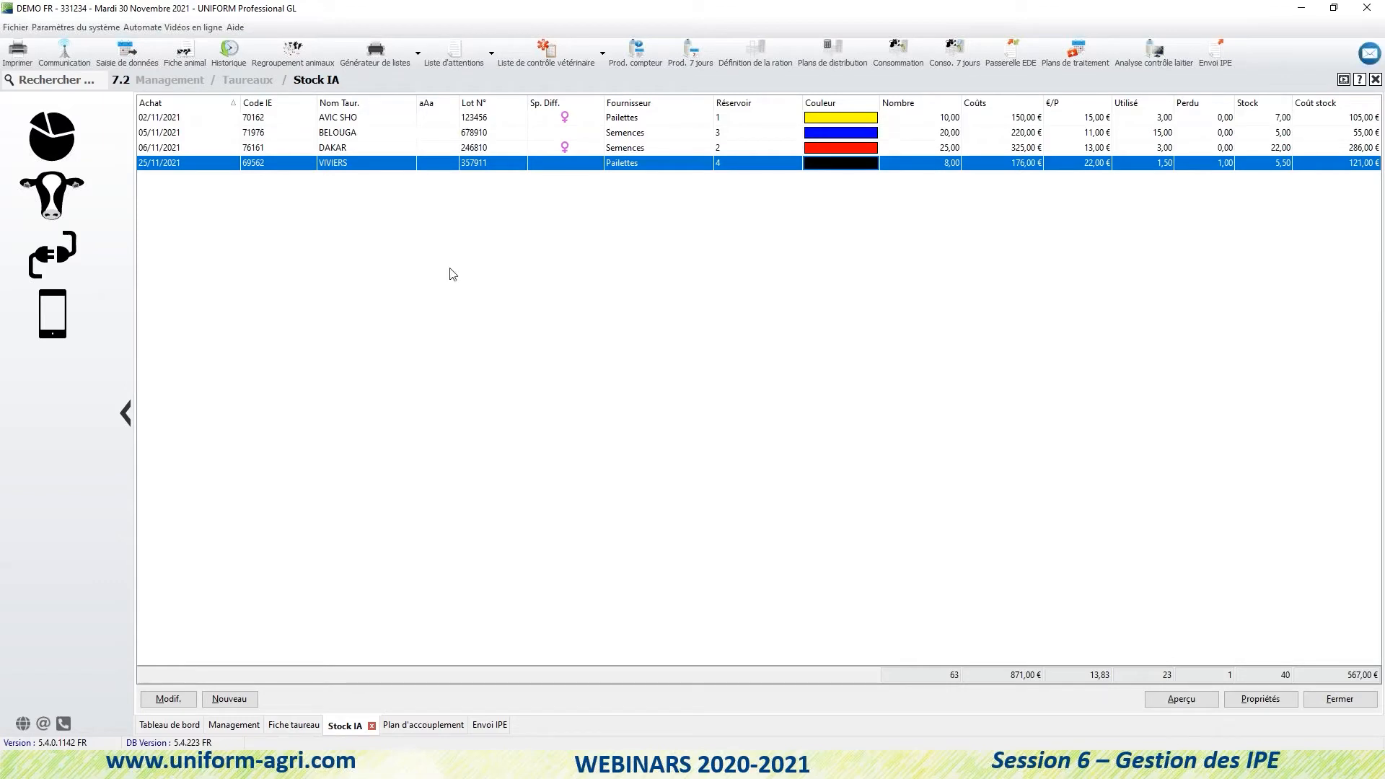
click(303, 121)
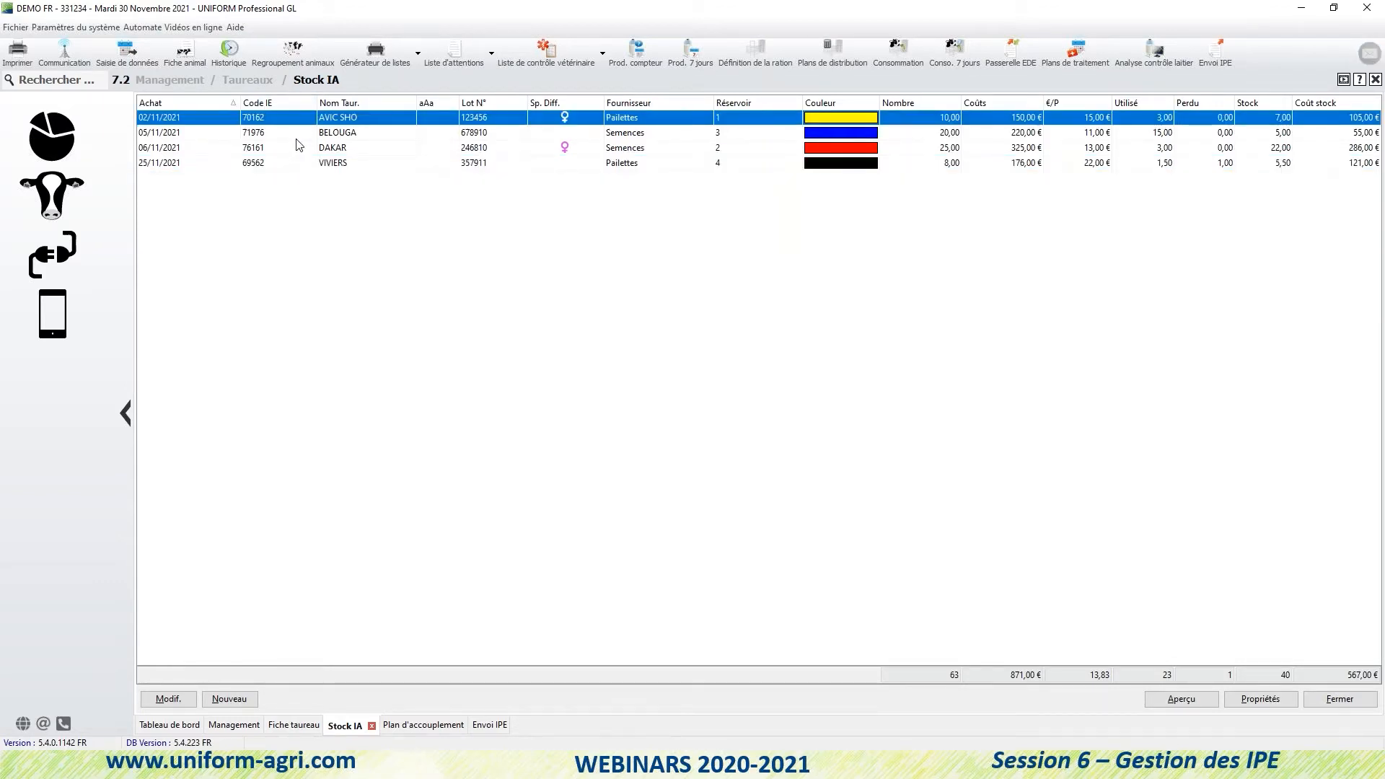
click(299, 136)
click(298, 150)
click(295, 165)
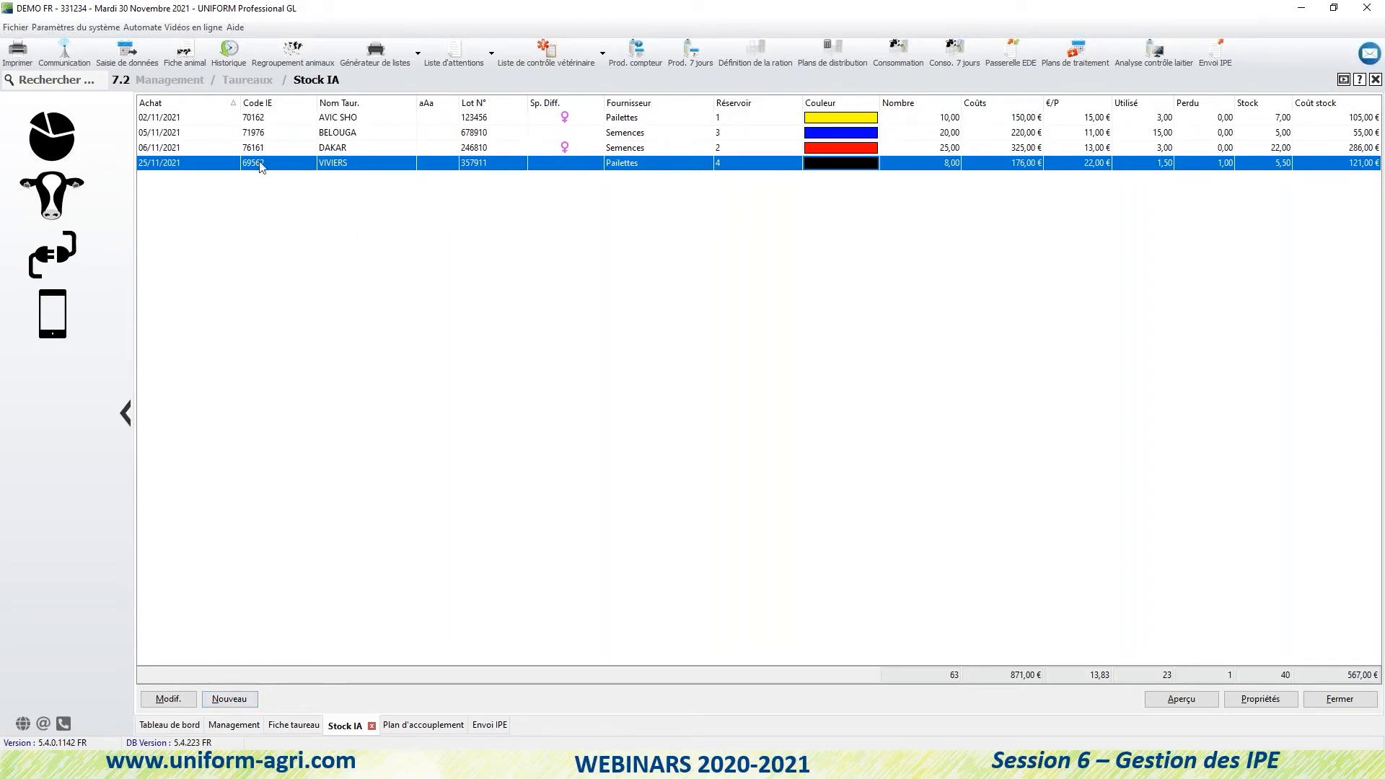
Create a new semen lot with the purchase date 26/11/2021.
click(242, 701)
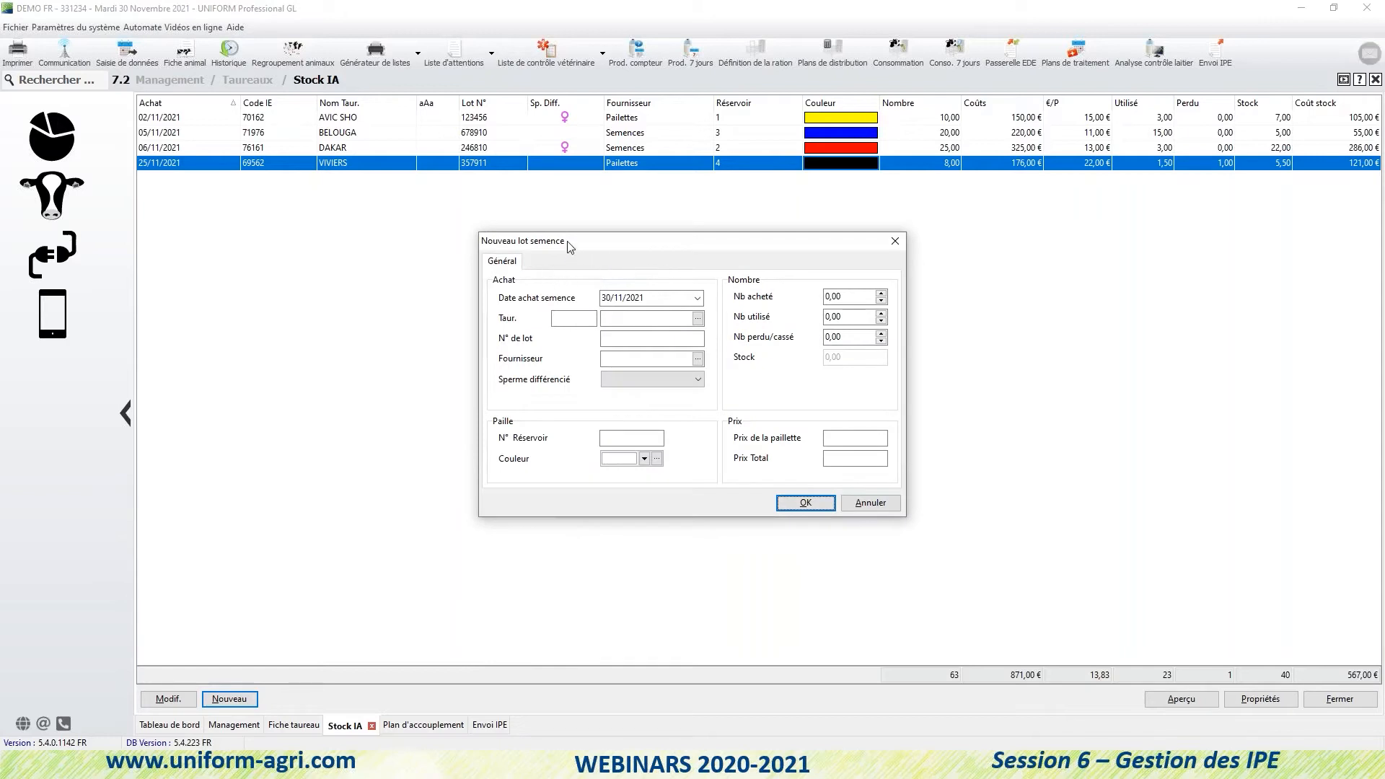
click(698, 298)
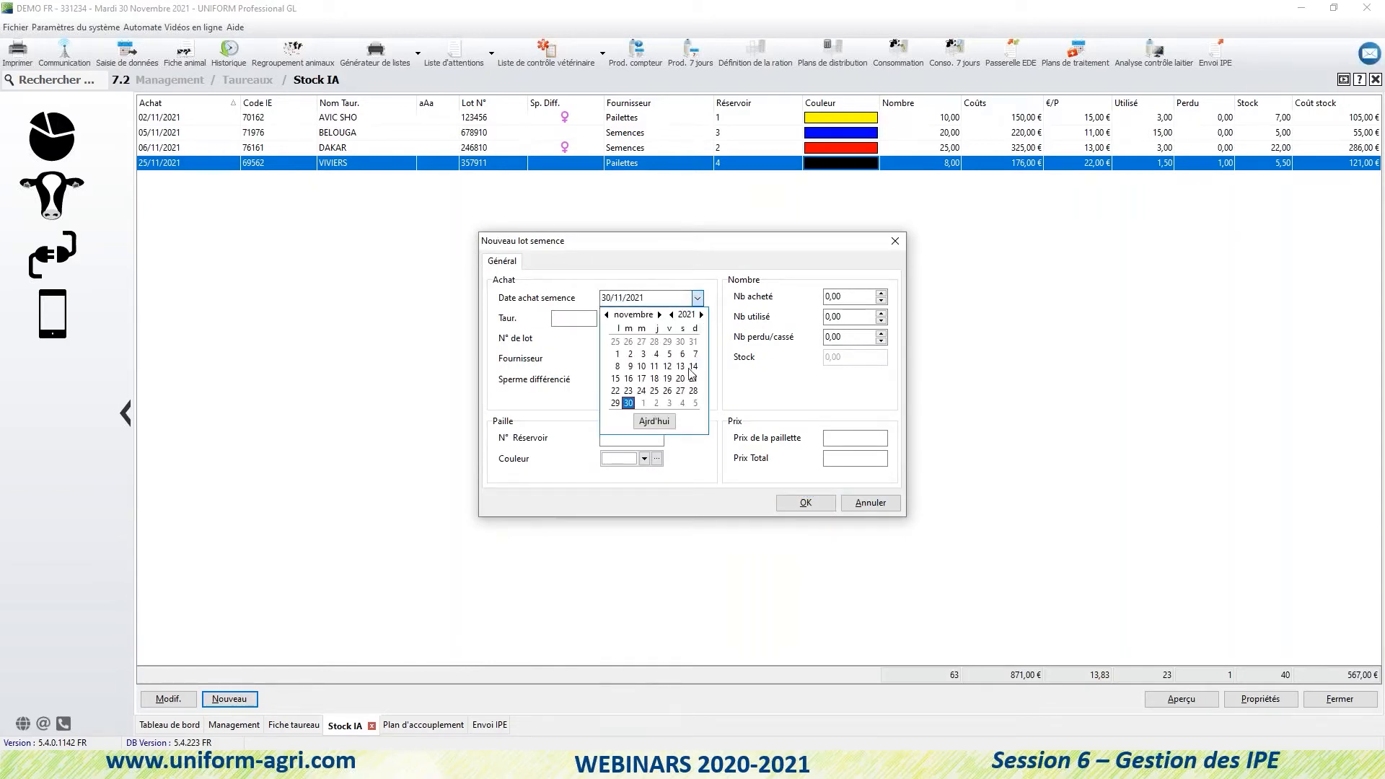
click(669, 390)
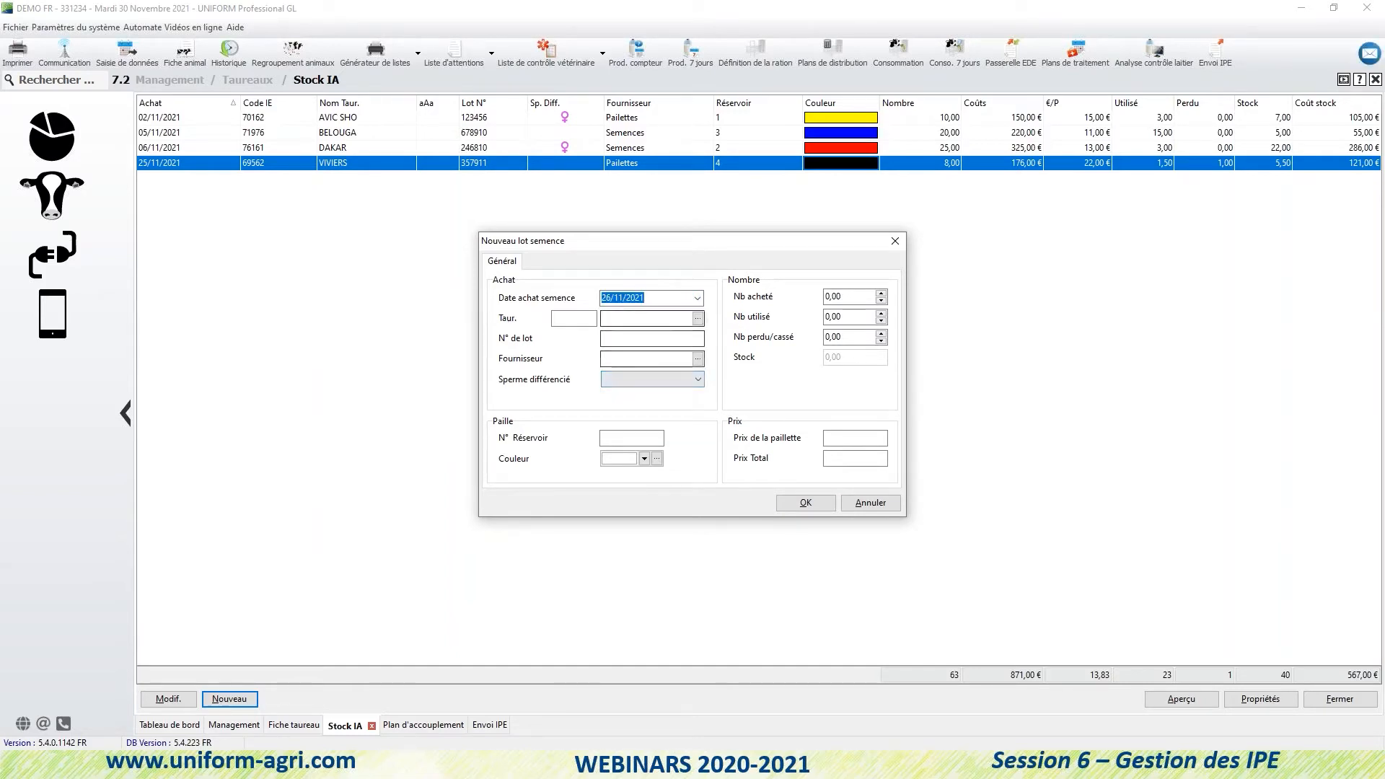
Search the bulls by name for "res" and assign RESTELL to the new semen lot.
click(697, 320)
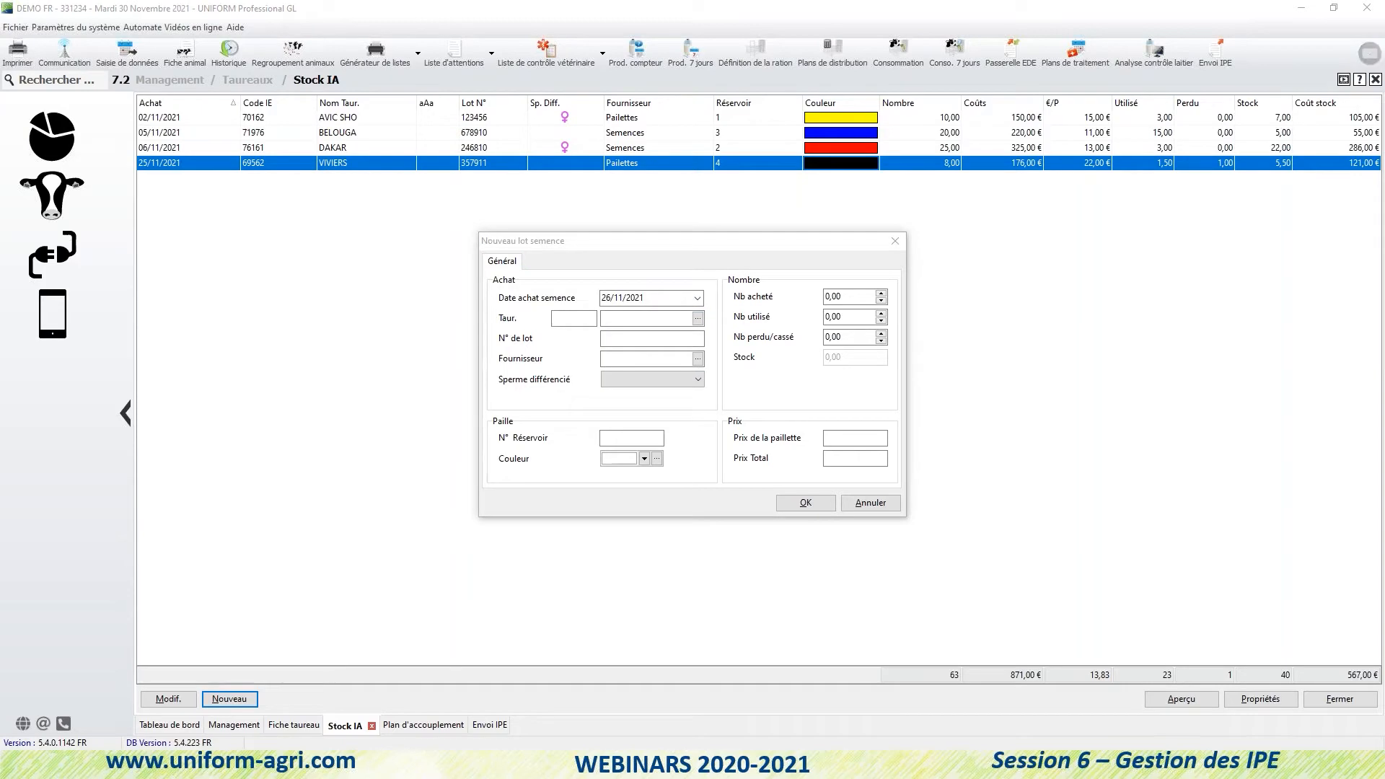
drag(212, 53, 667, 187)
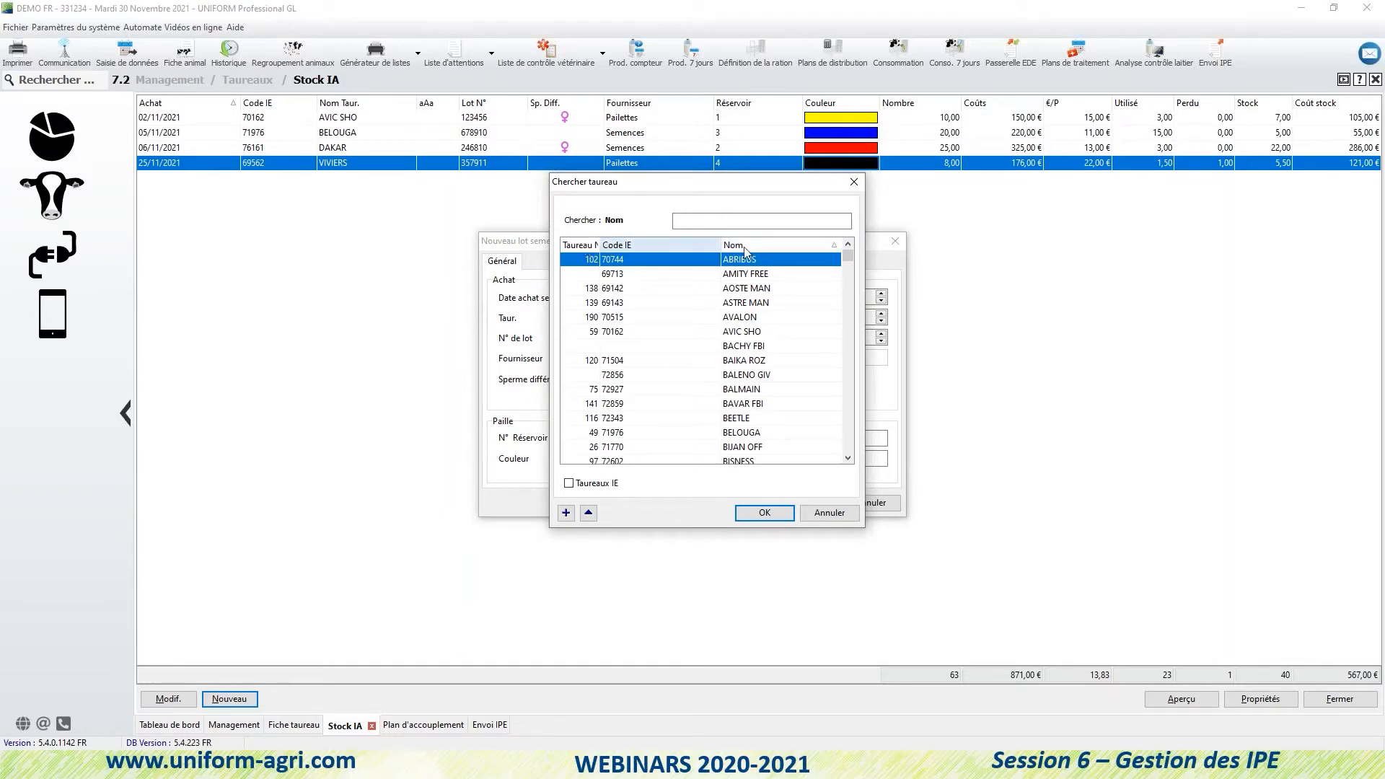
click(693, 244)
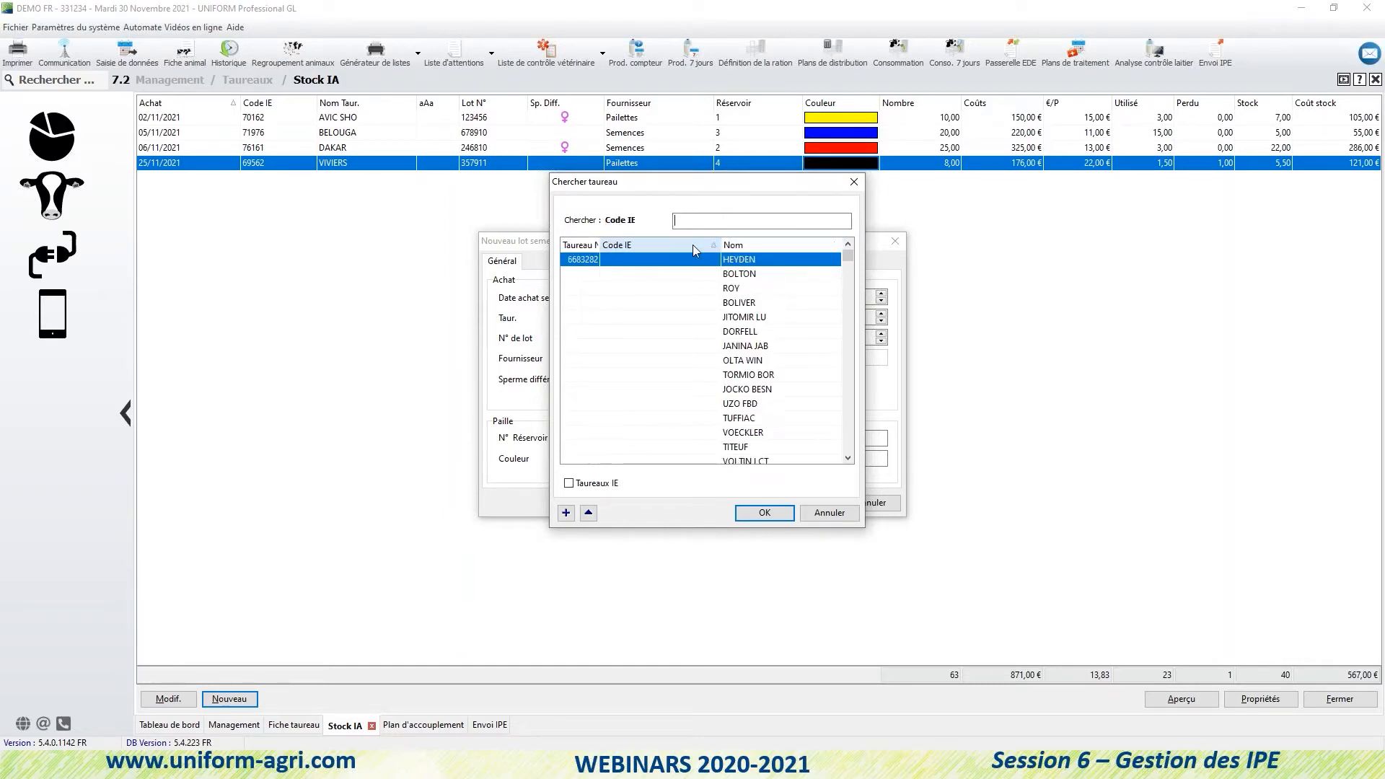
click(693, 244)
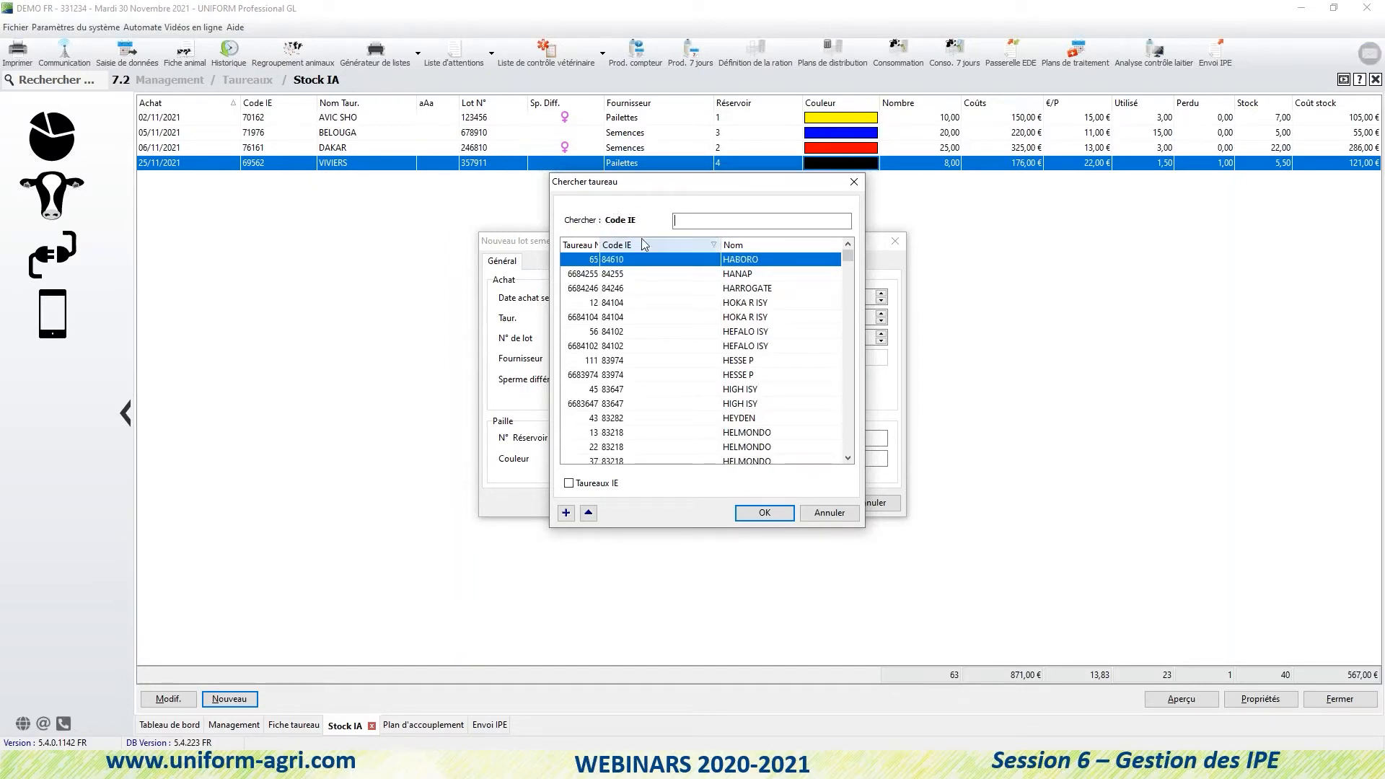
click(766, 246)
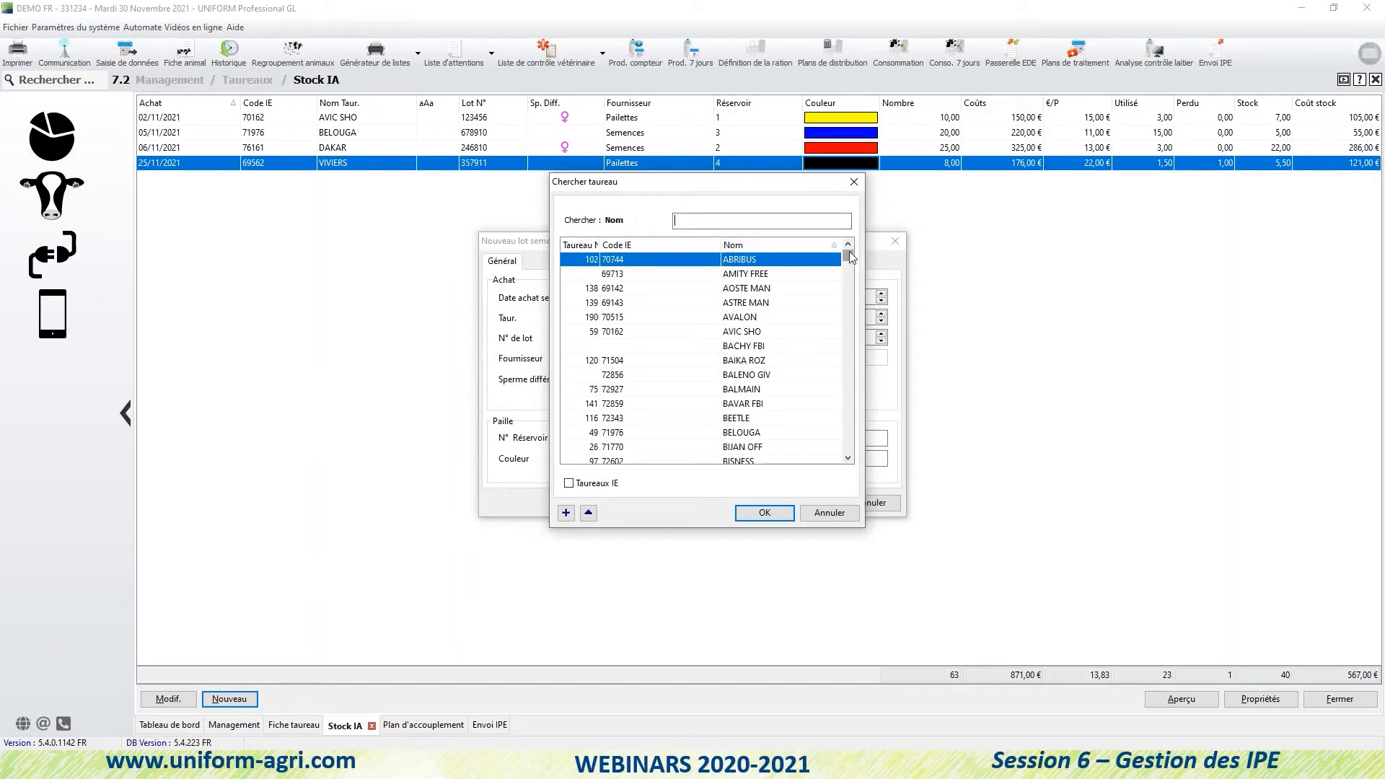
click(716, 222)
text(res)
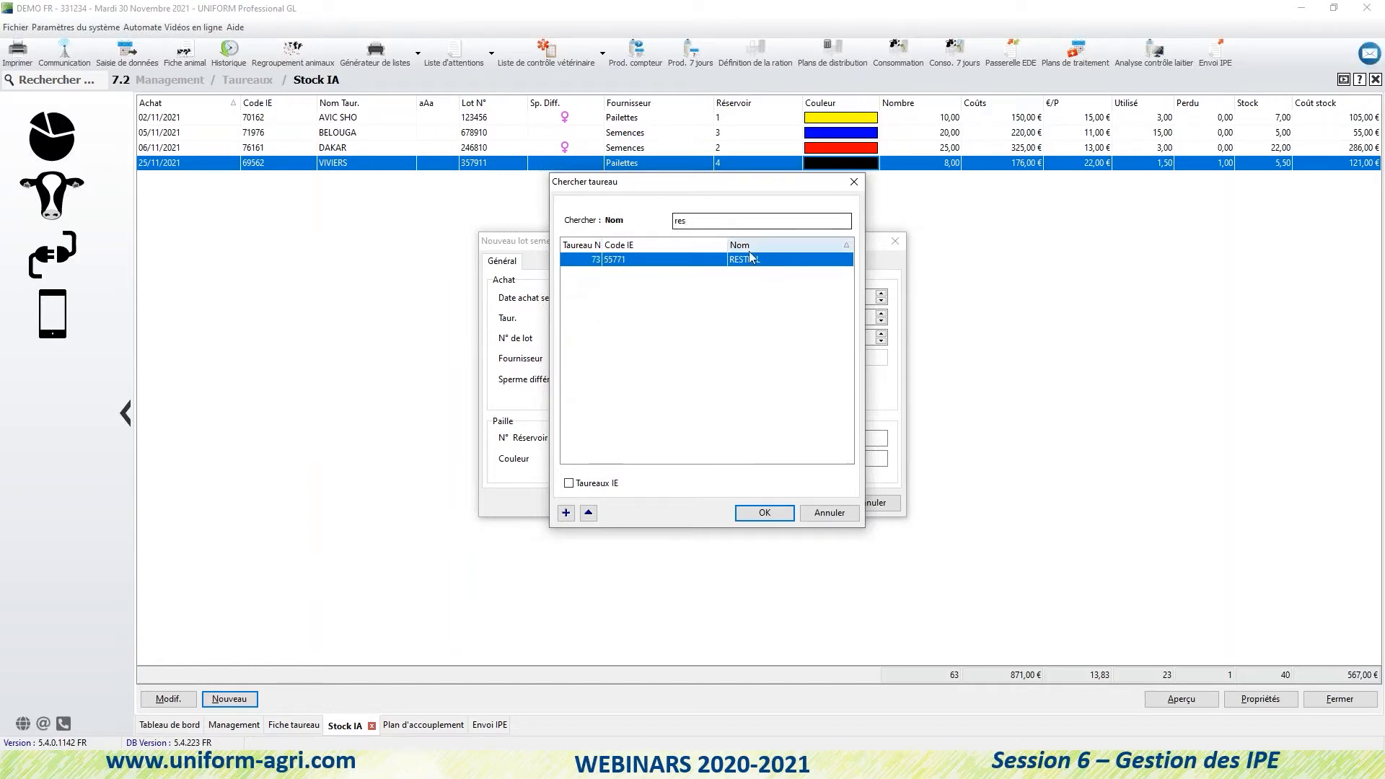
click(775, 517)
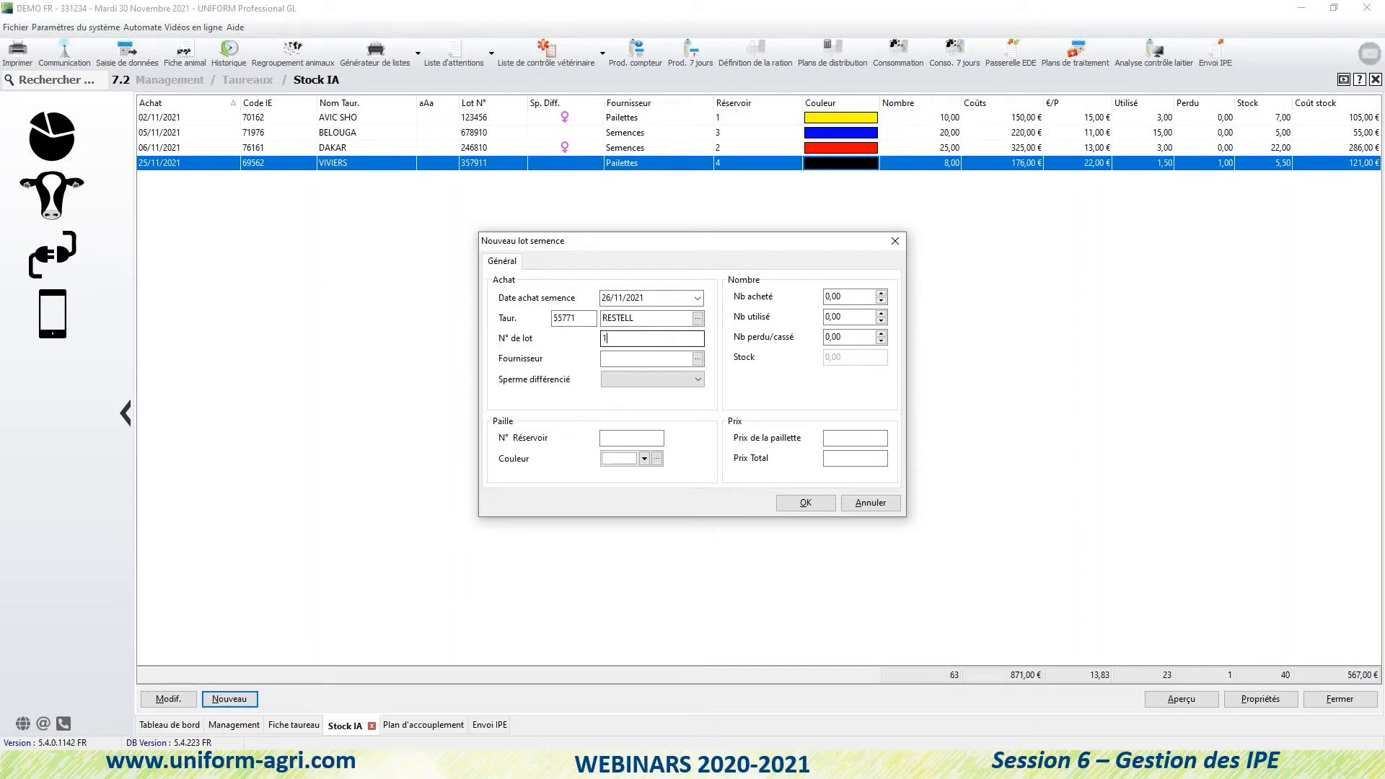
Set the lot number to 135791 and choose Pailettes as the supplier.
text(35791)
key(Tab)
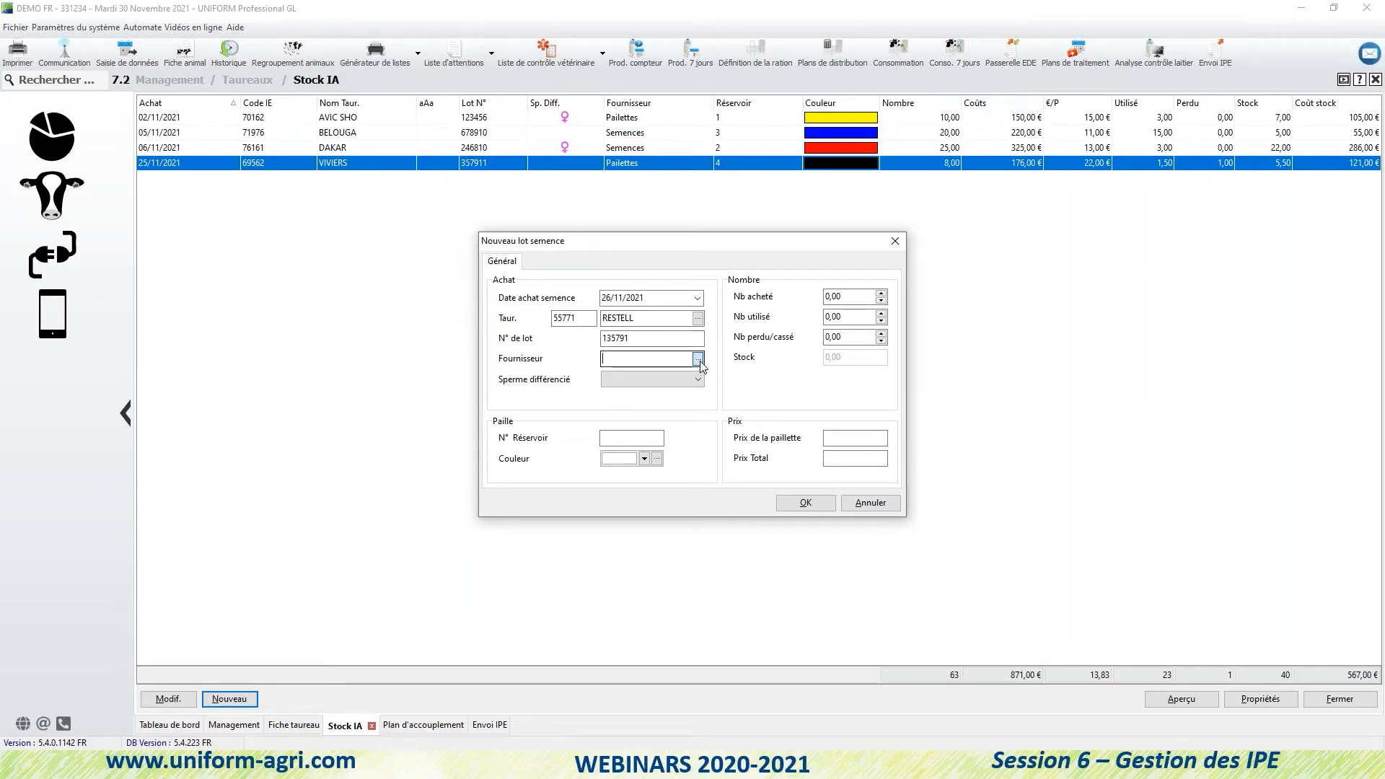
click(698, 359)
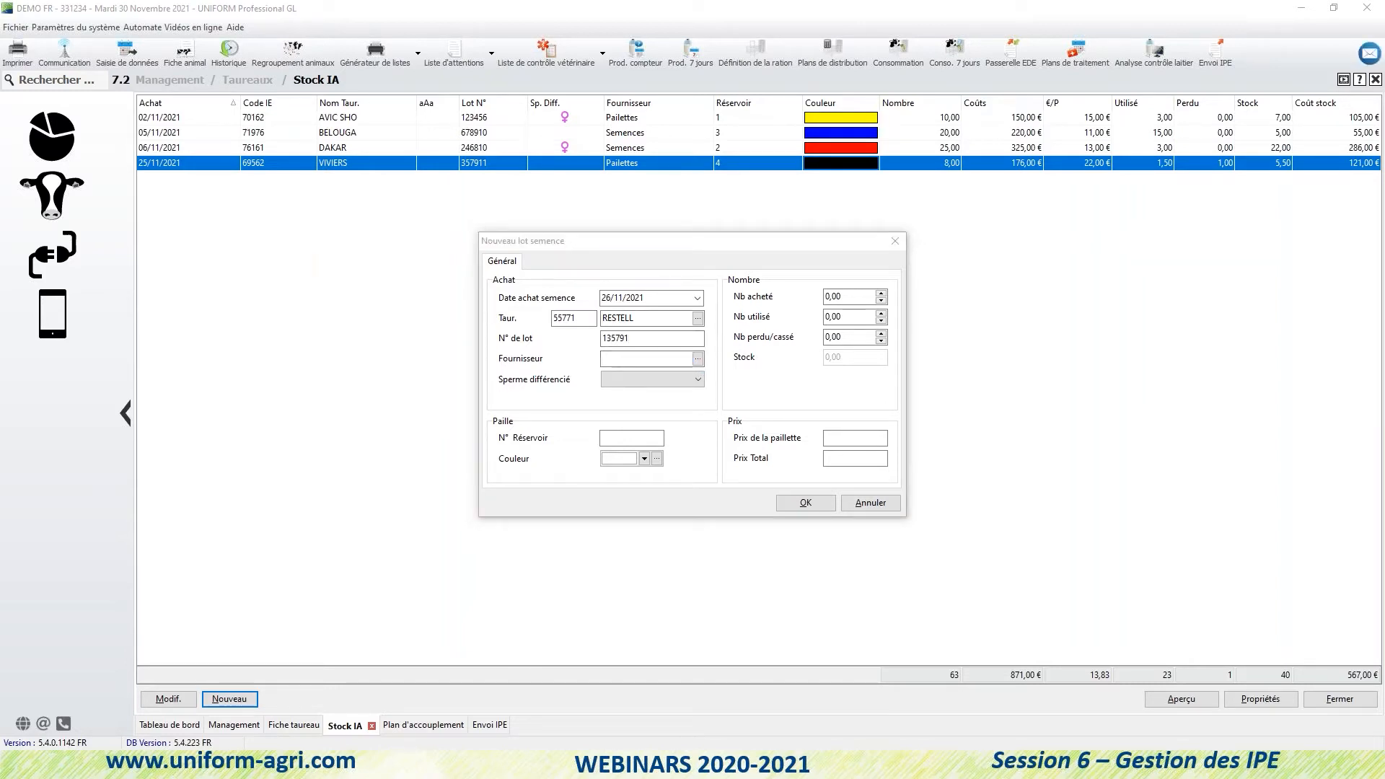
drag(0, 169, 696, 172)
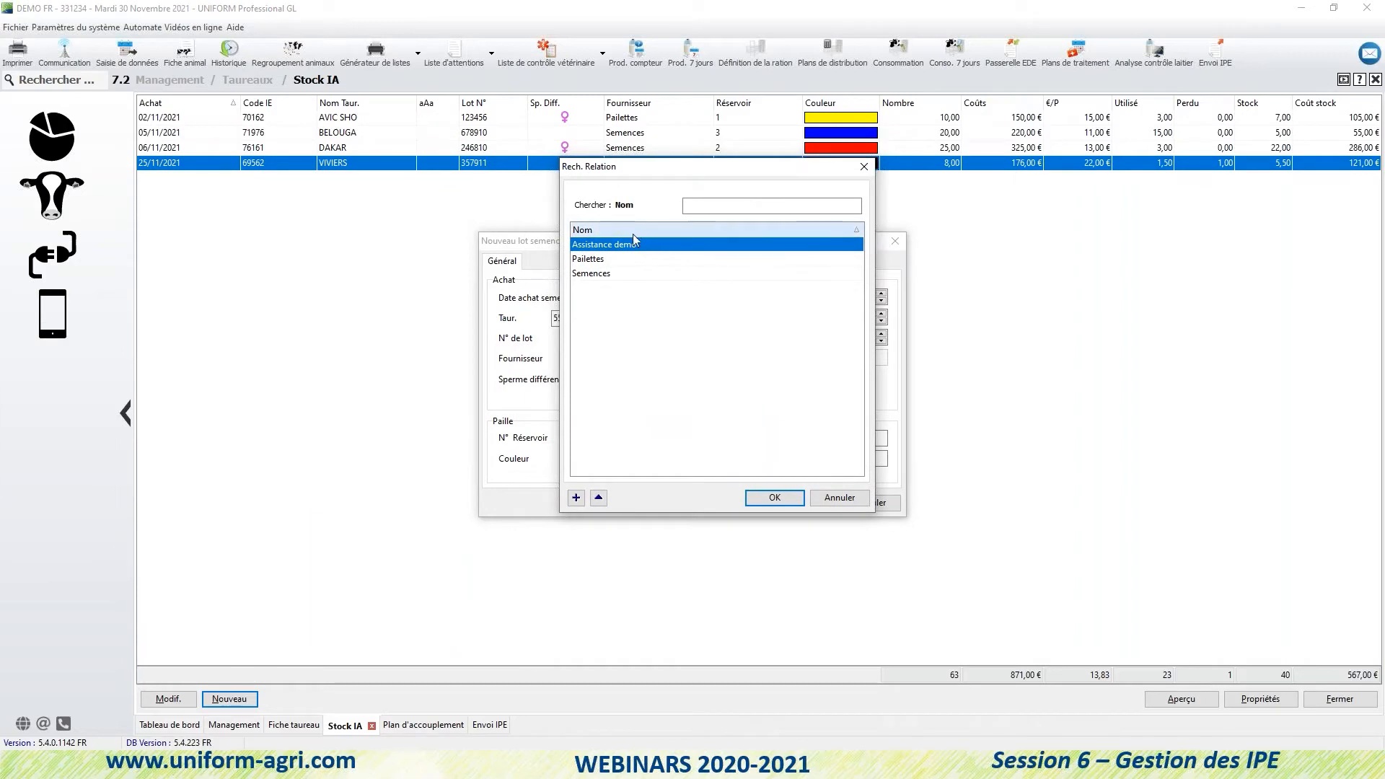
click(659, 258)
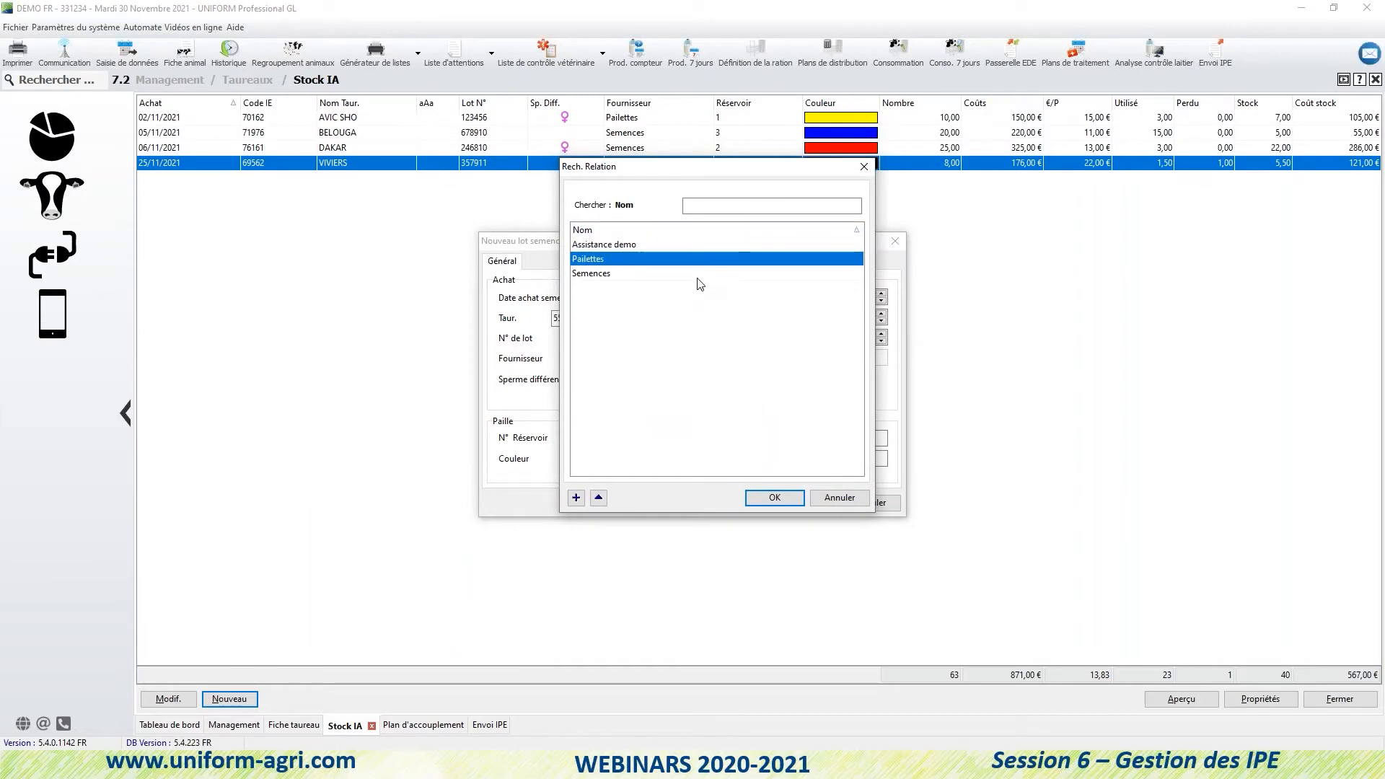
click(776, 507)
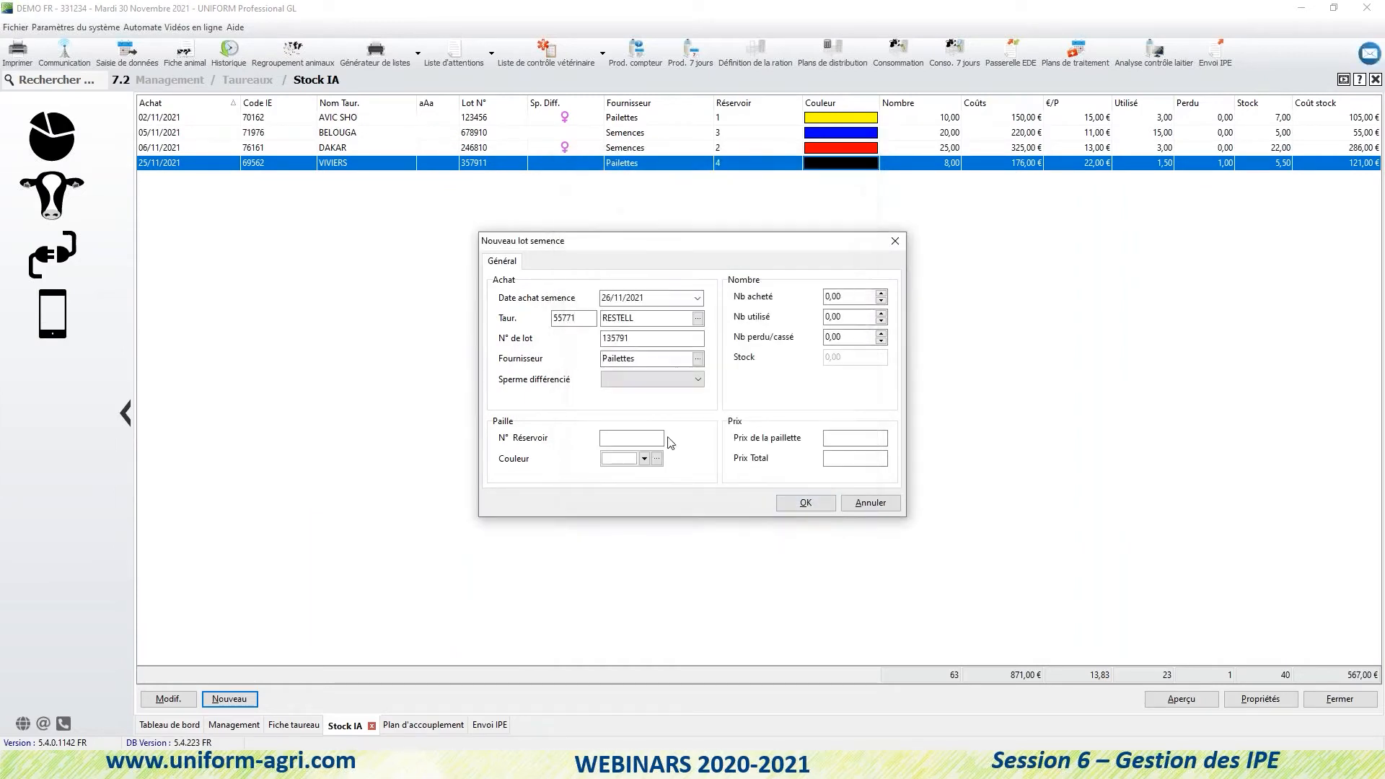
Set the new lot's semen type to Normal and its reservoir number to 5.
click(699, 382)
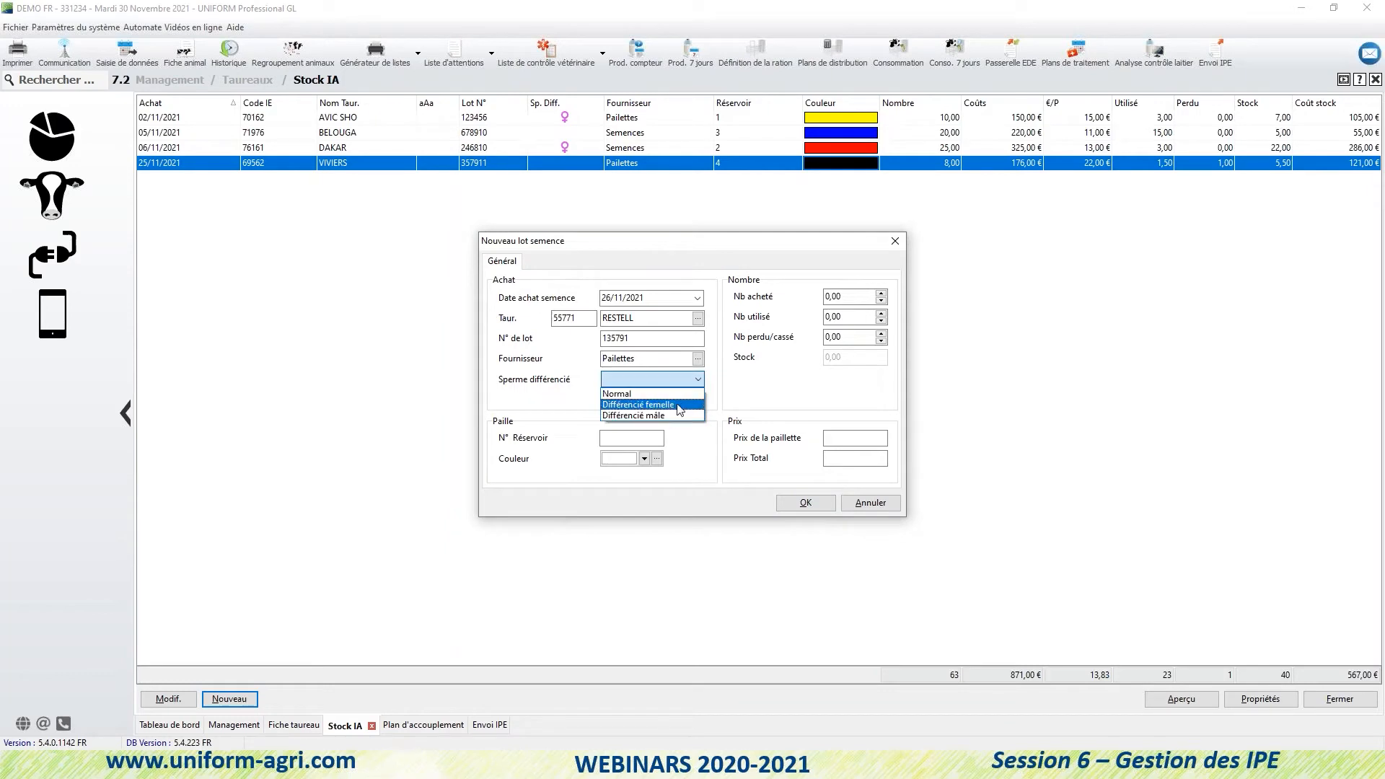
click(685, 395)
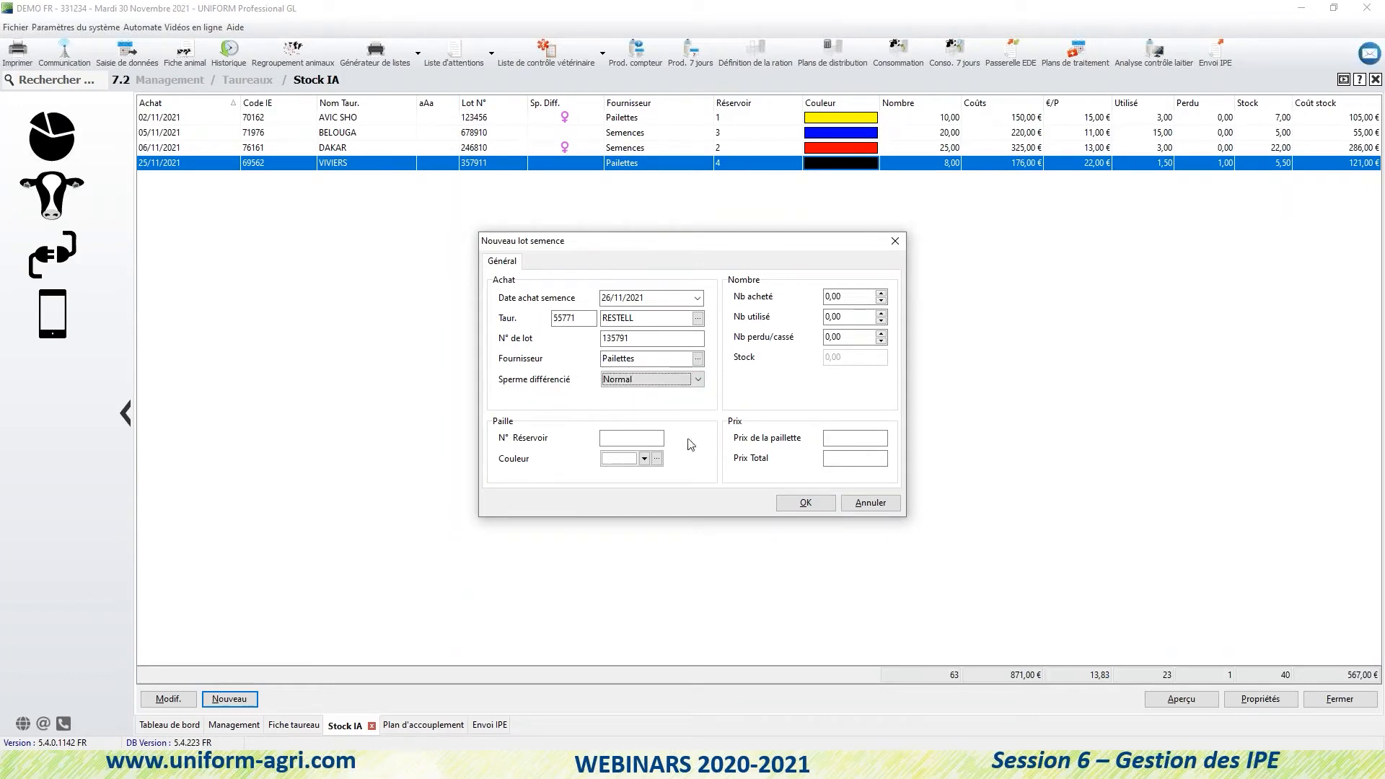
click(654, 442)
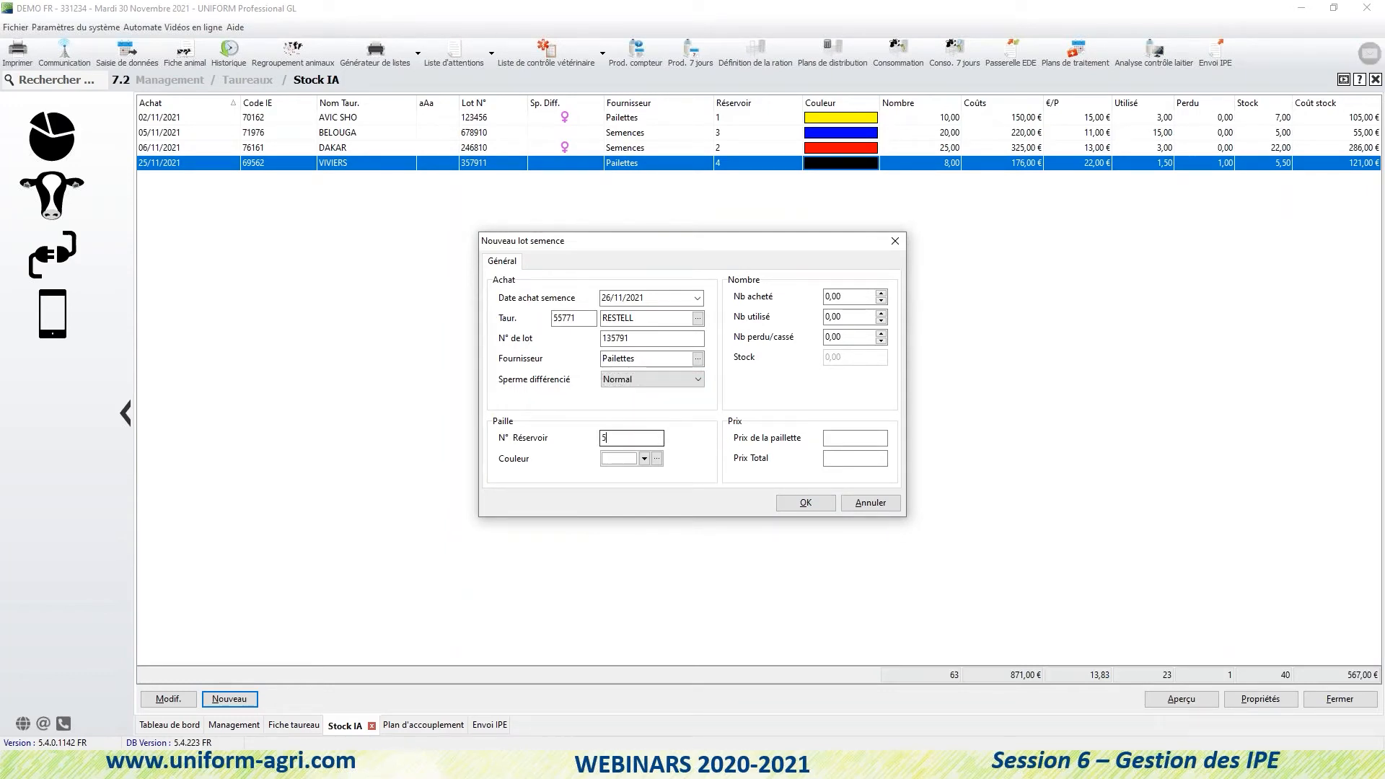
Choose bright green as the straw colour of the new semen lot.
click(644, 459)
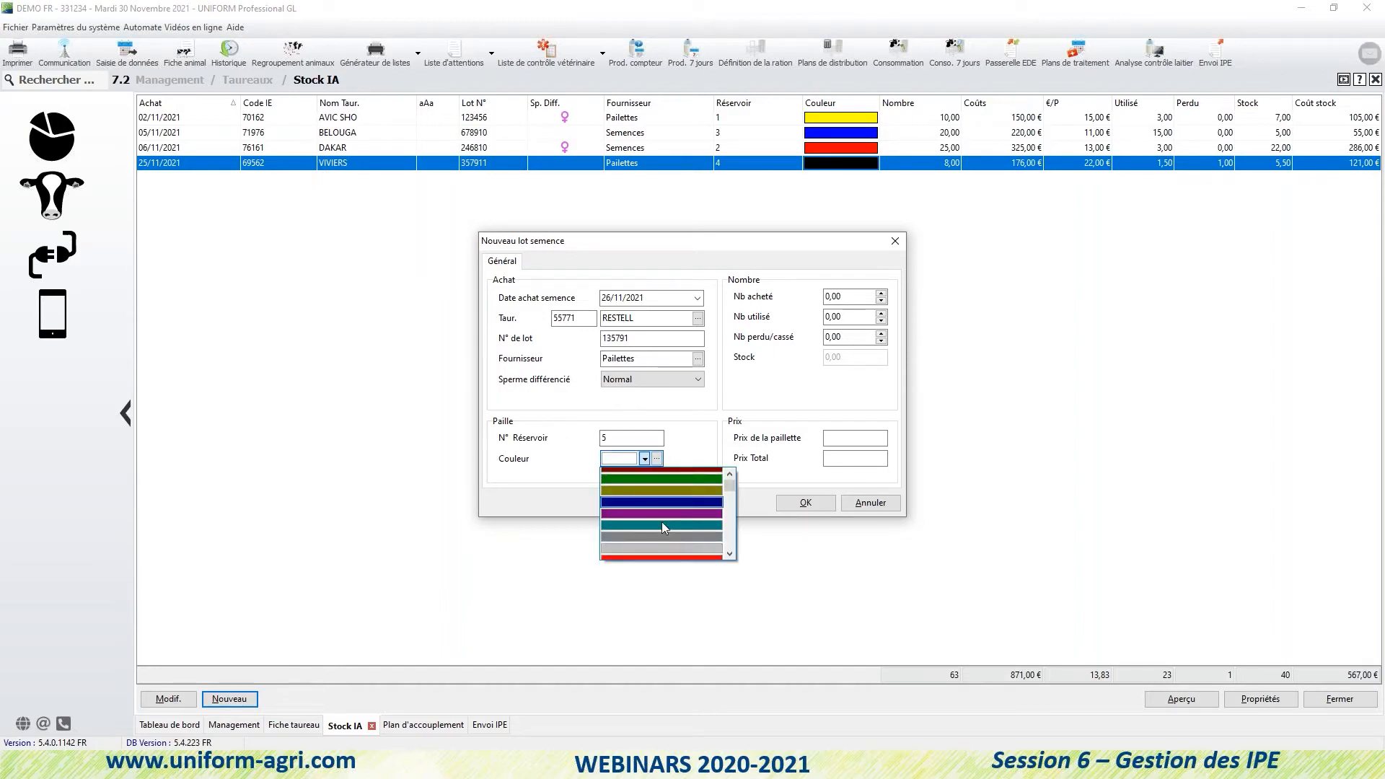
scroll(663, 521, down, 3)
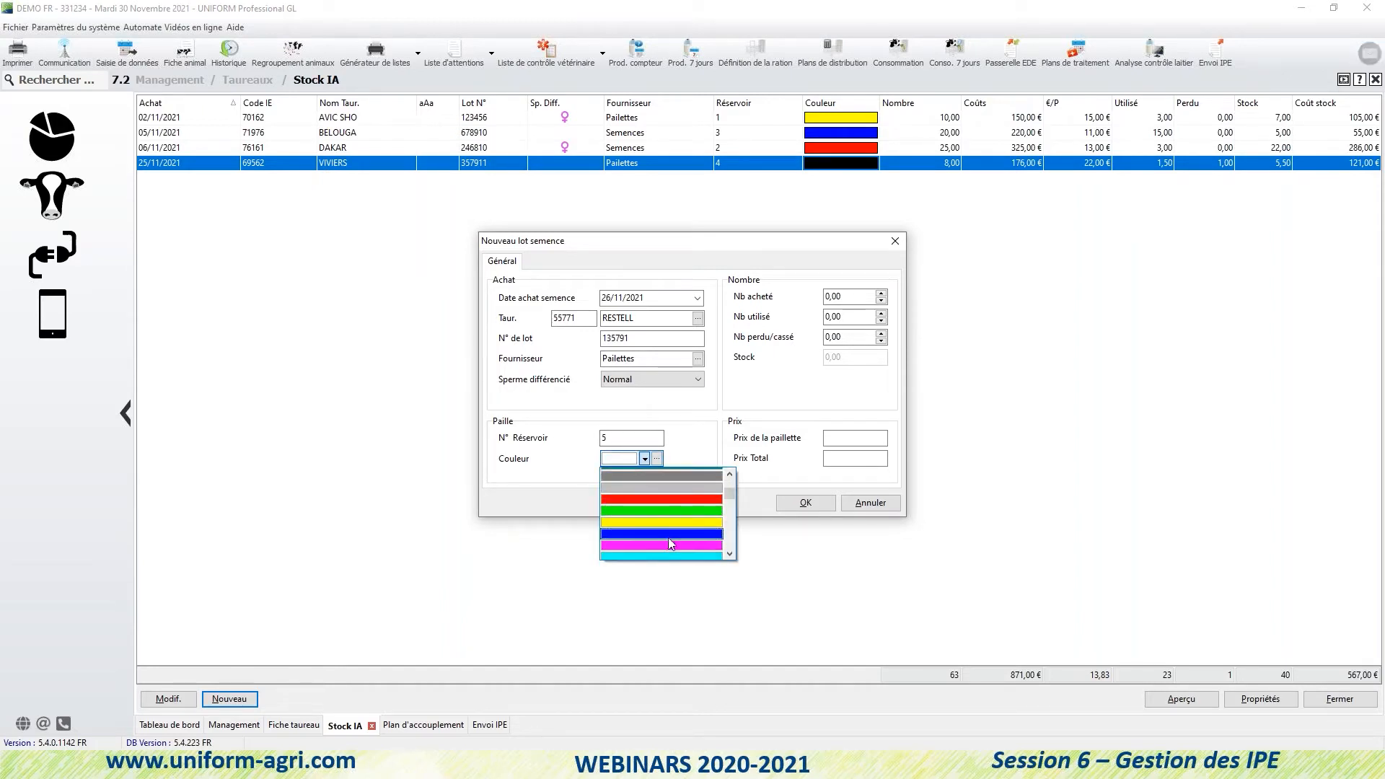
scroll(668, 539, down, 2)
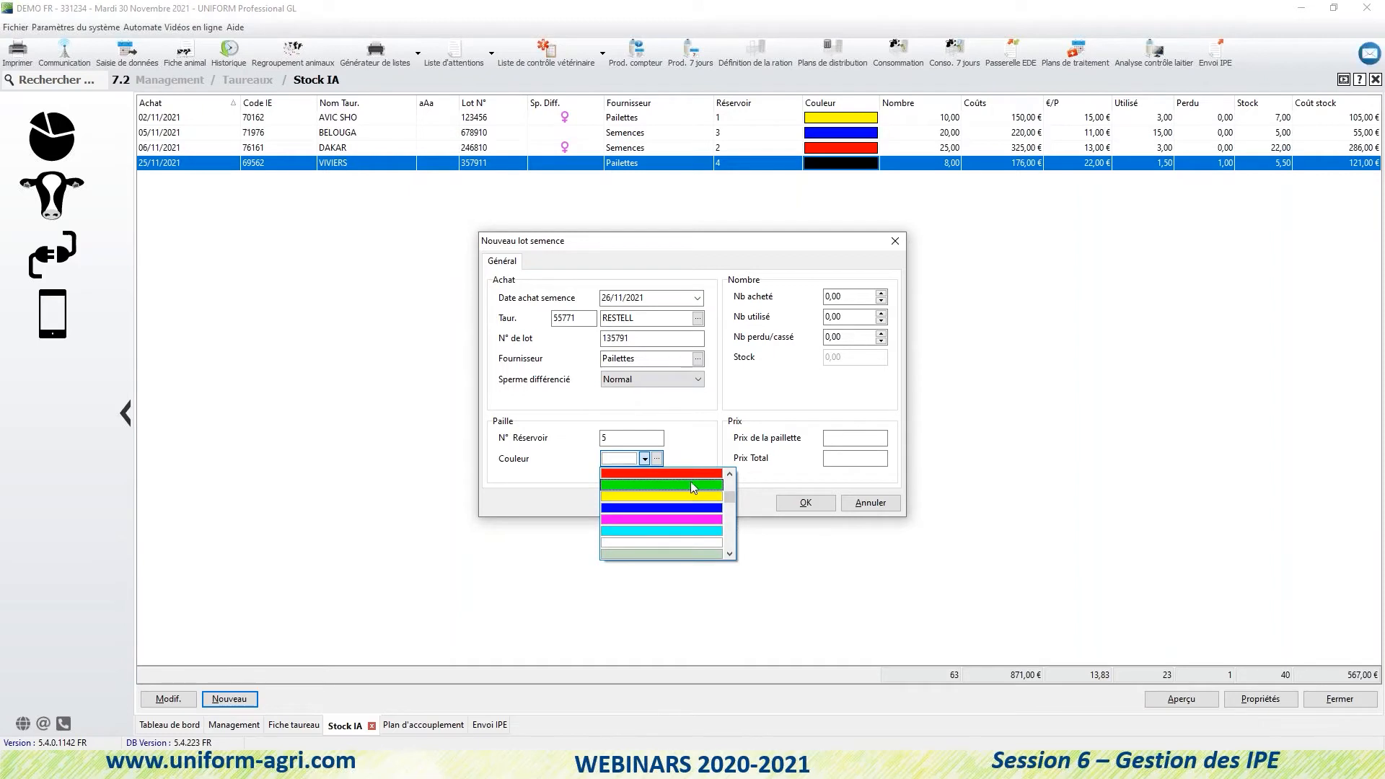
click(690, 484)
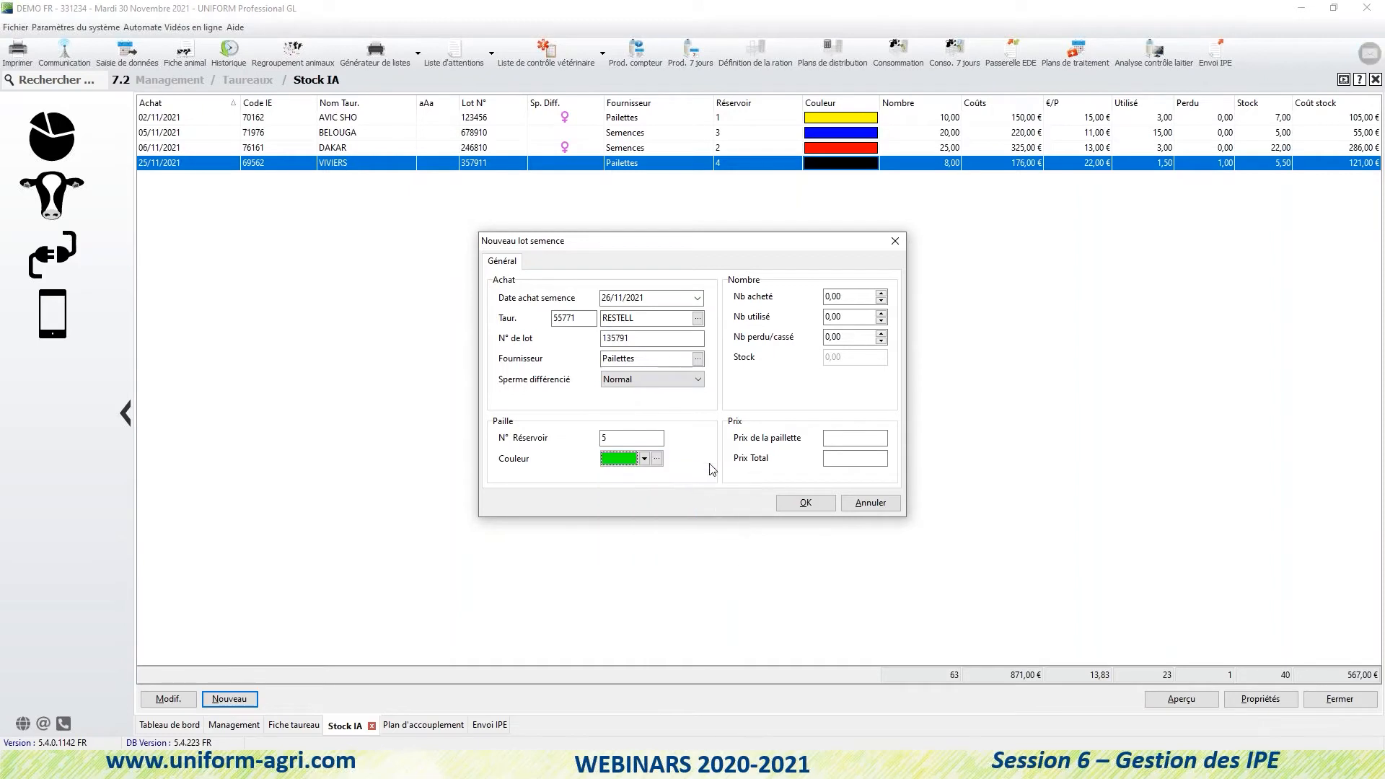
Enter 15 straws bought at 16 € per straw and save the RESTELL semen lot.
click(850, 295)
text(15)
key(Tab)
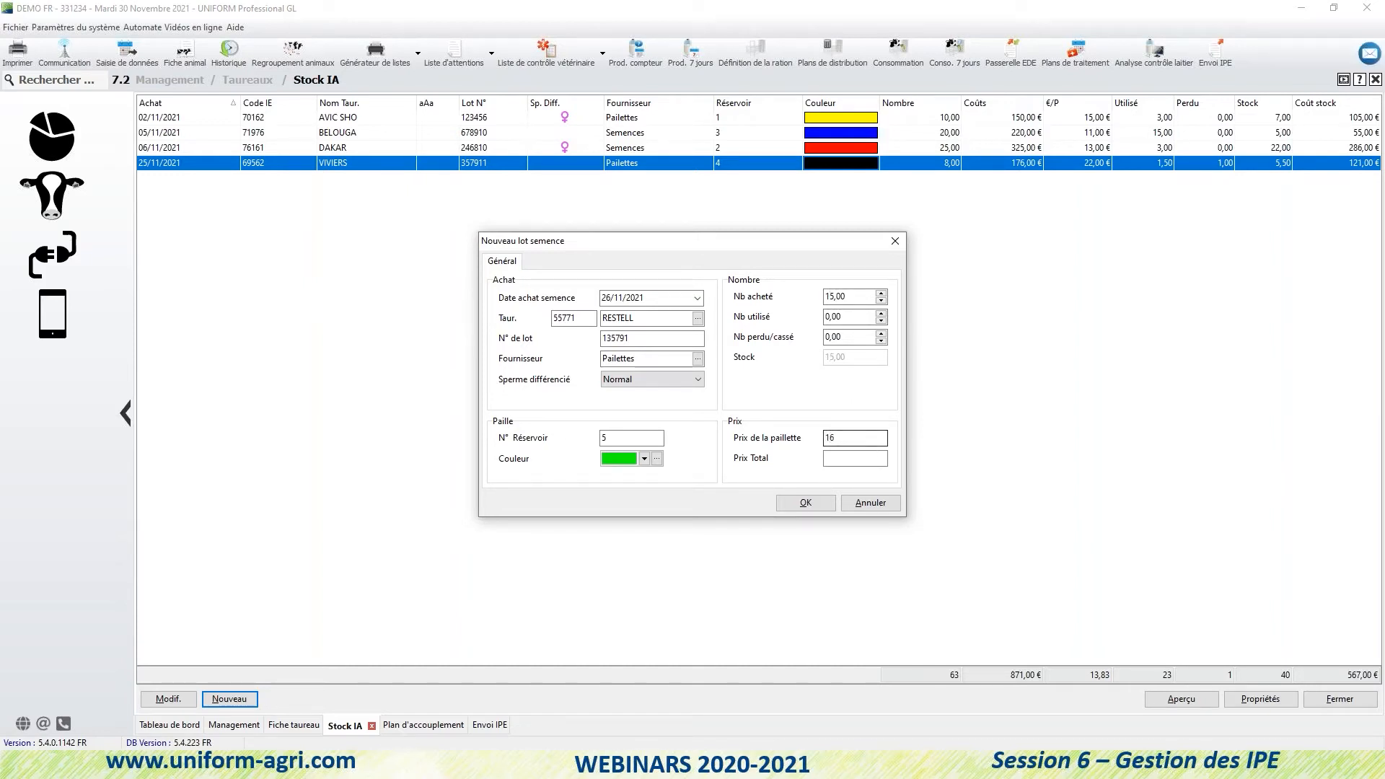
click(646, 438)
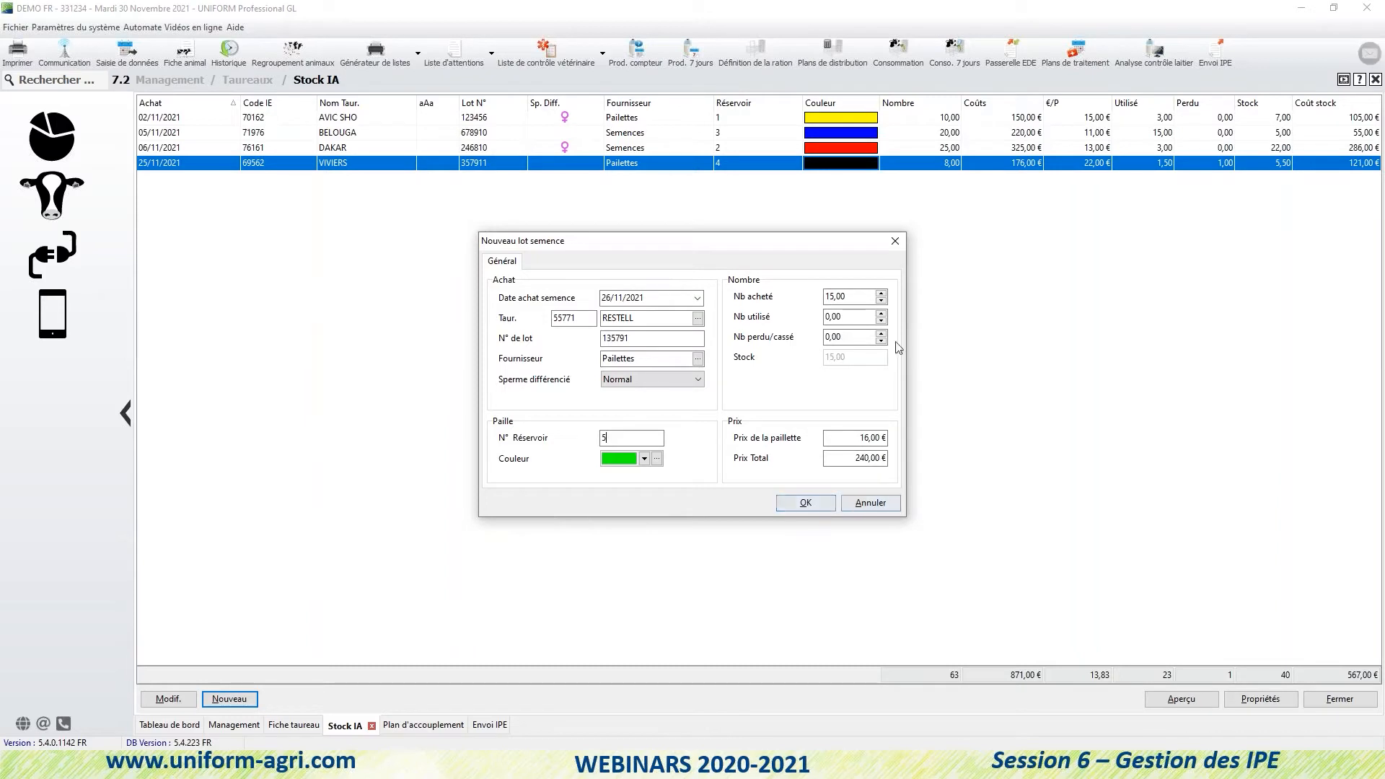
click(811, 503)
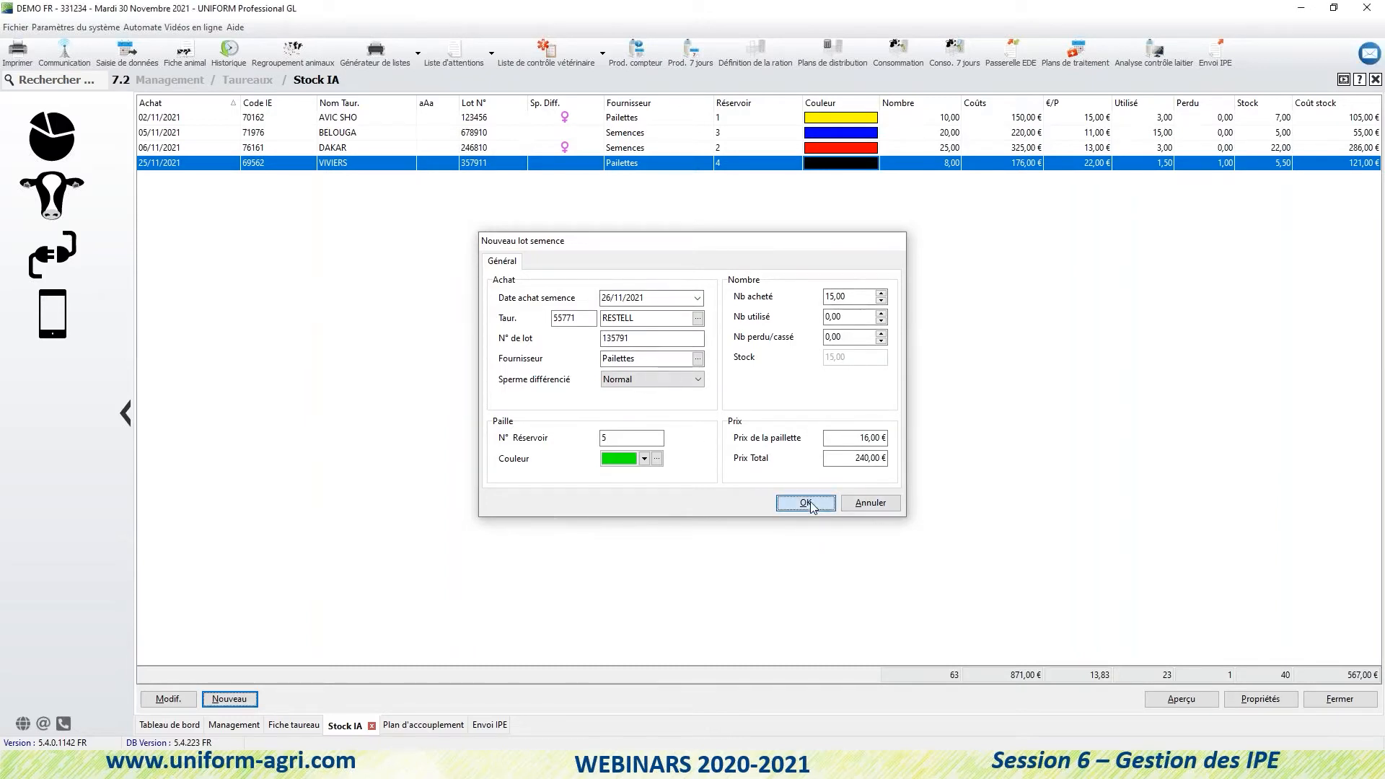
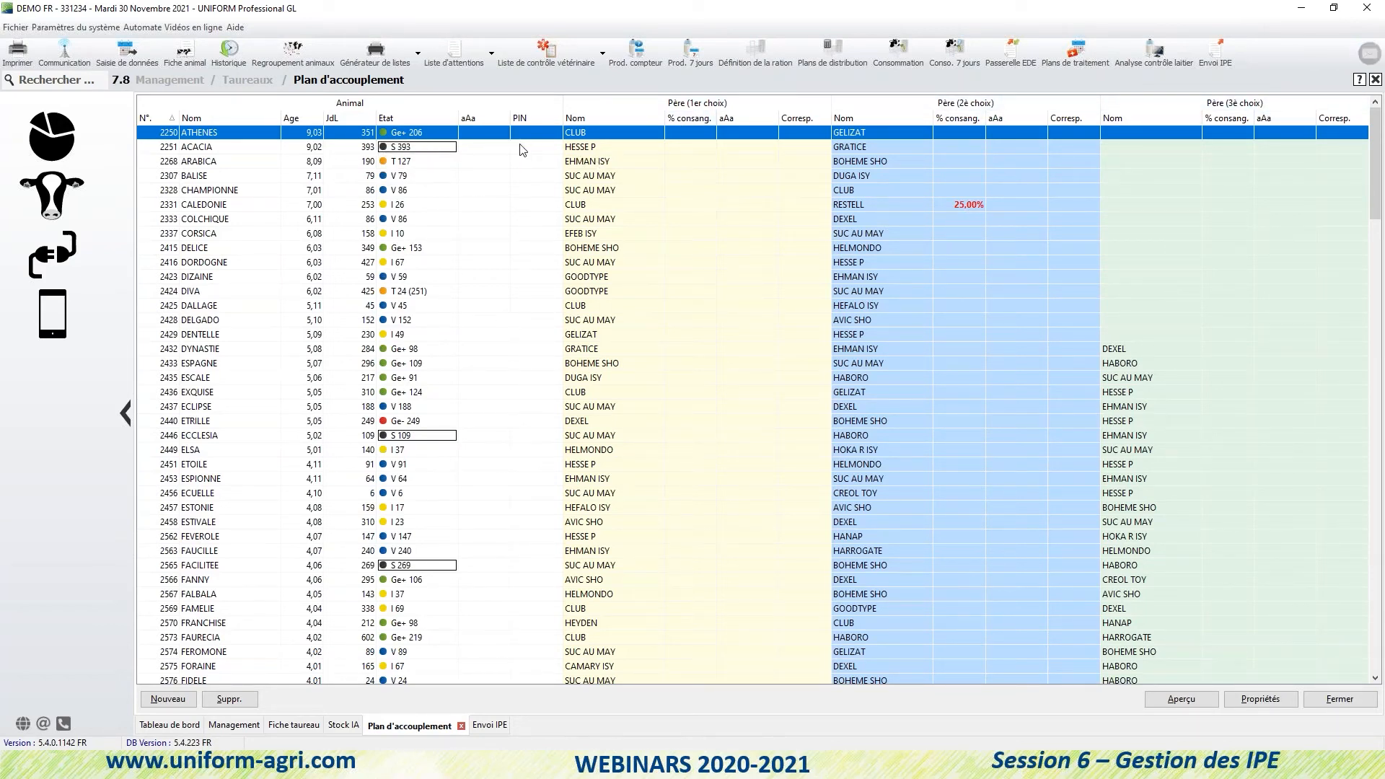
Start a new mating plan and accept the preselected age, lactation and status groups of animals.
click(547, 146)
key(Up)
click(177, 700)
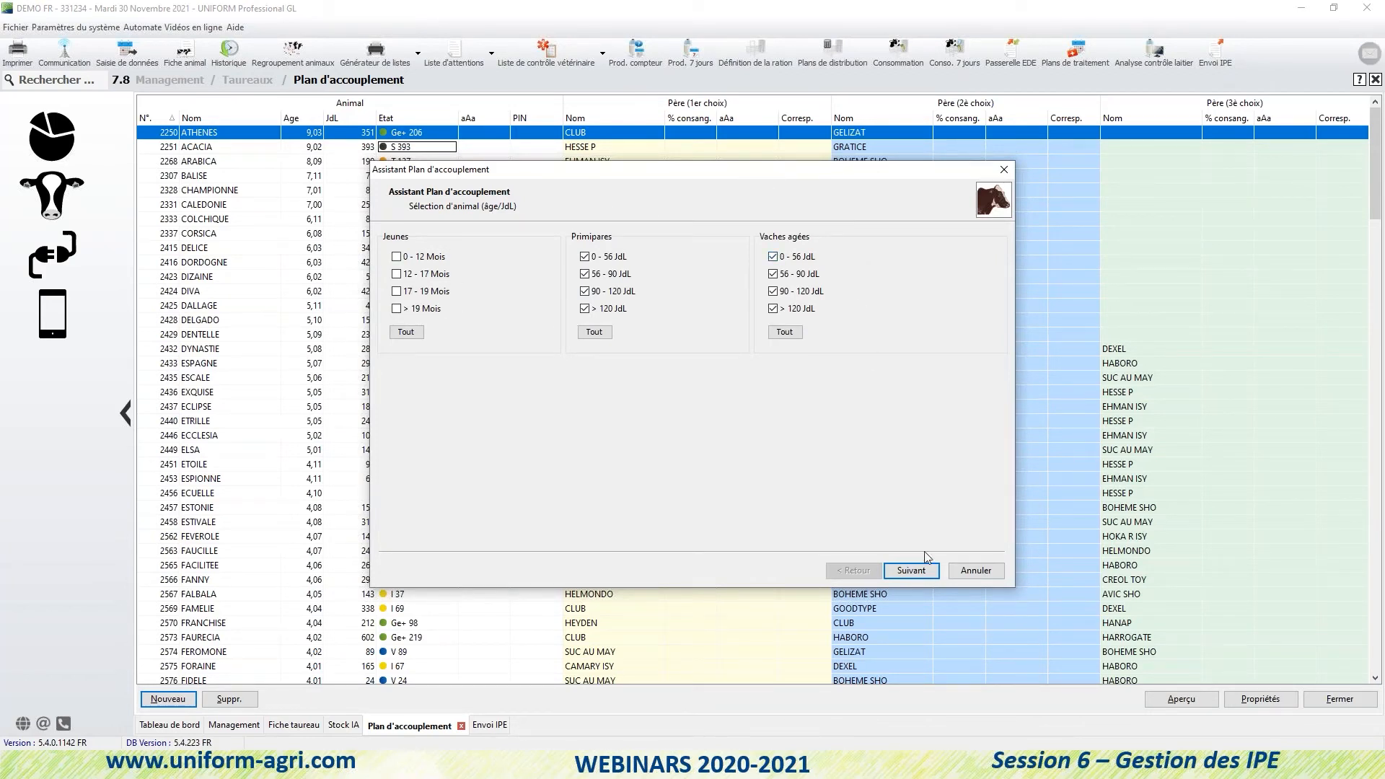
click(911, 571)
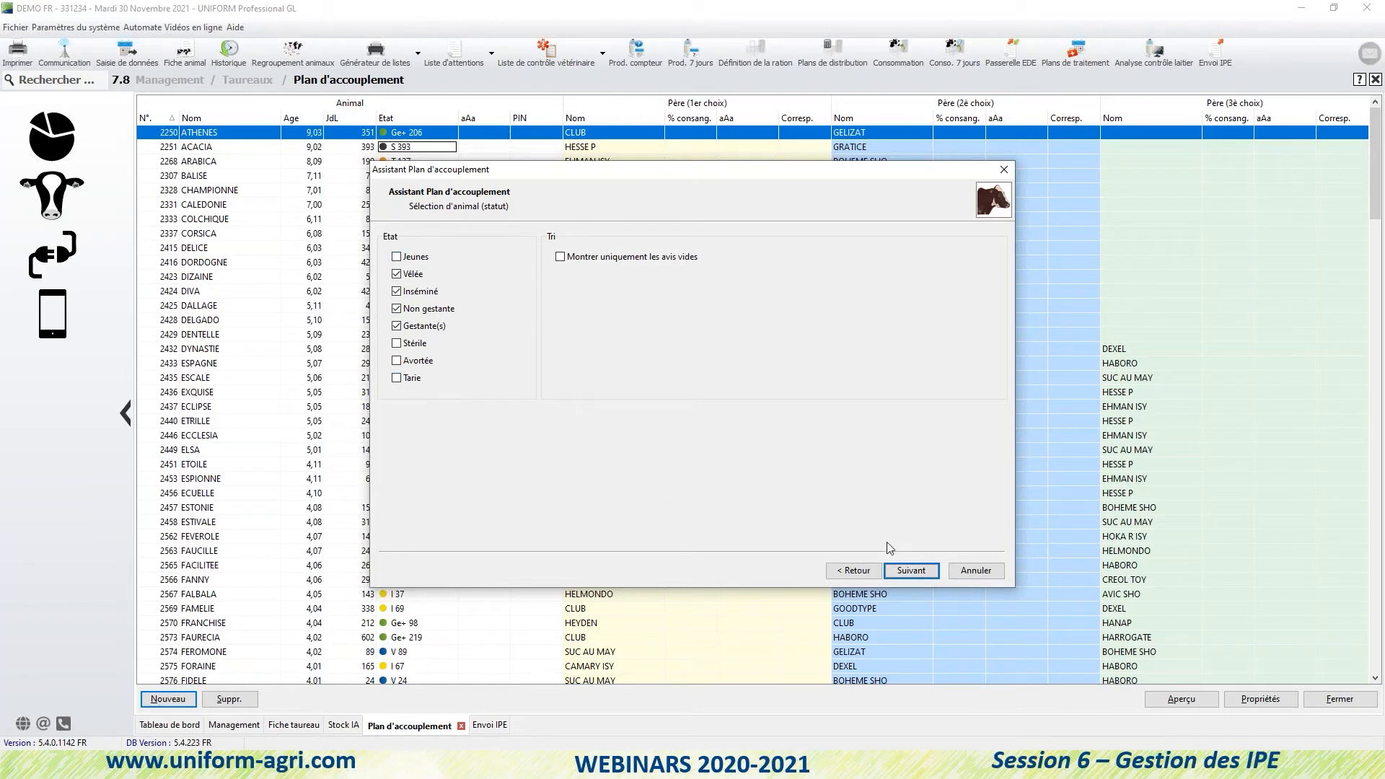
click(910, 570)
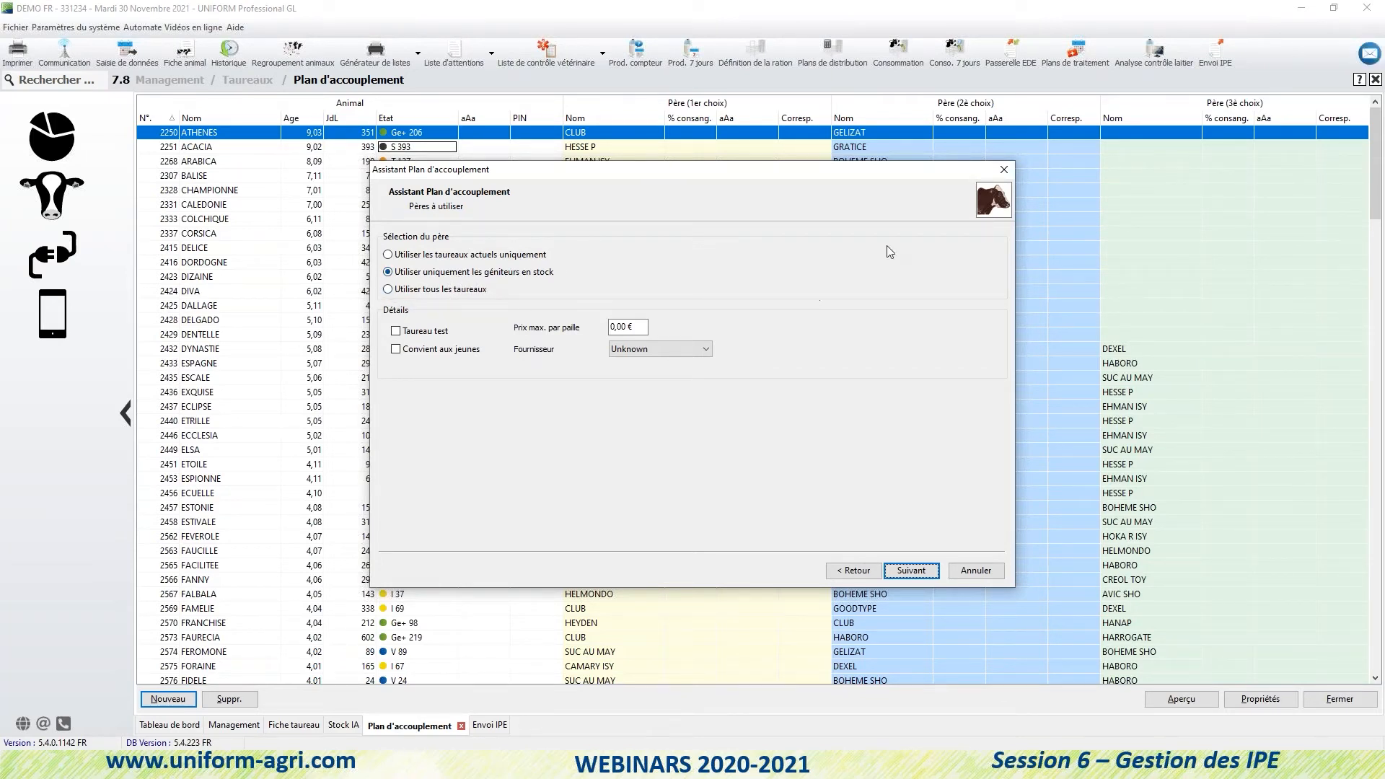
Keep only sires in stock, manual entry, and the CVM and inbreeding checks with a 6 % warning level.
click(911, 570)
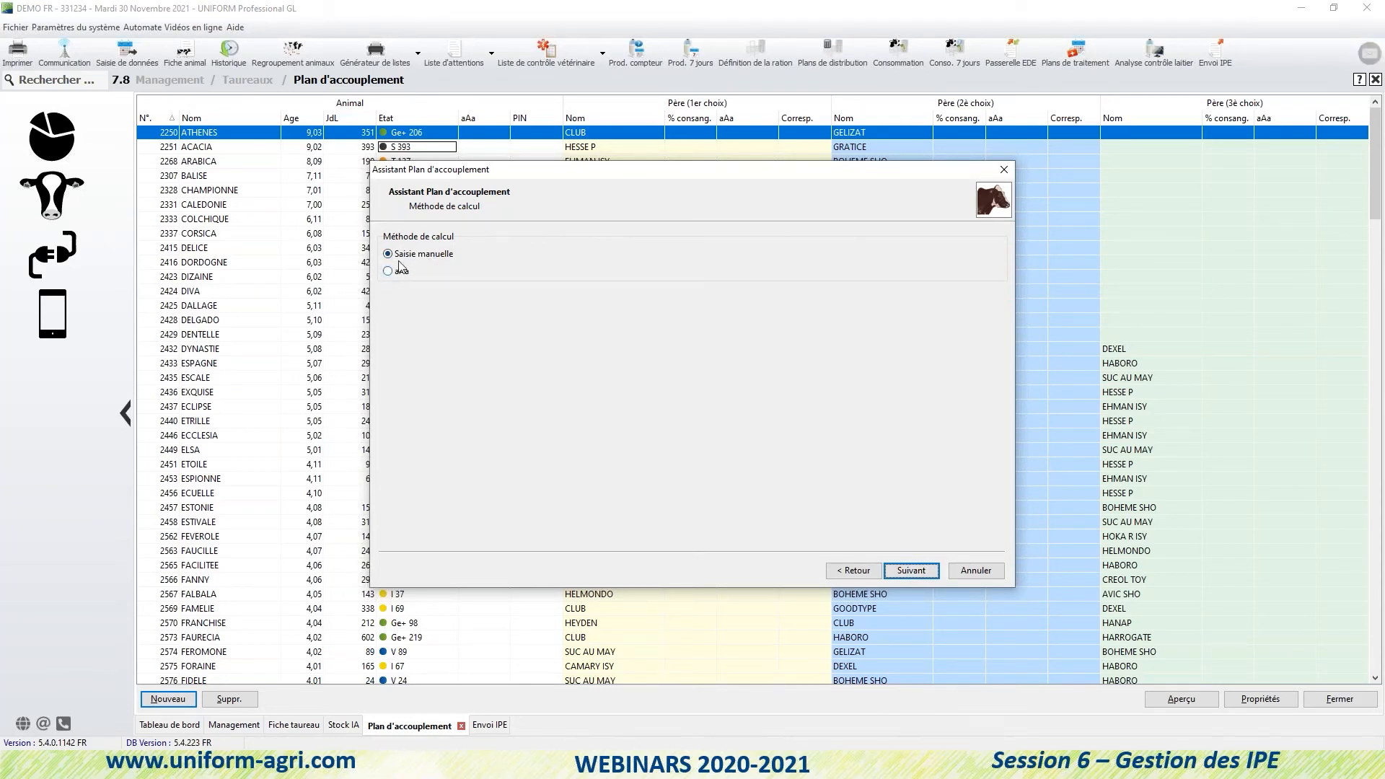
click(918, 572)
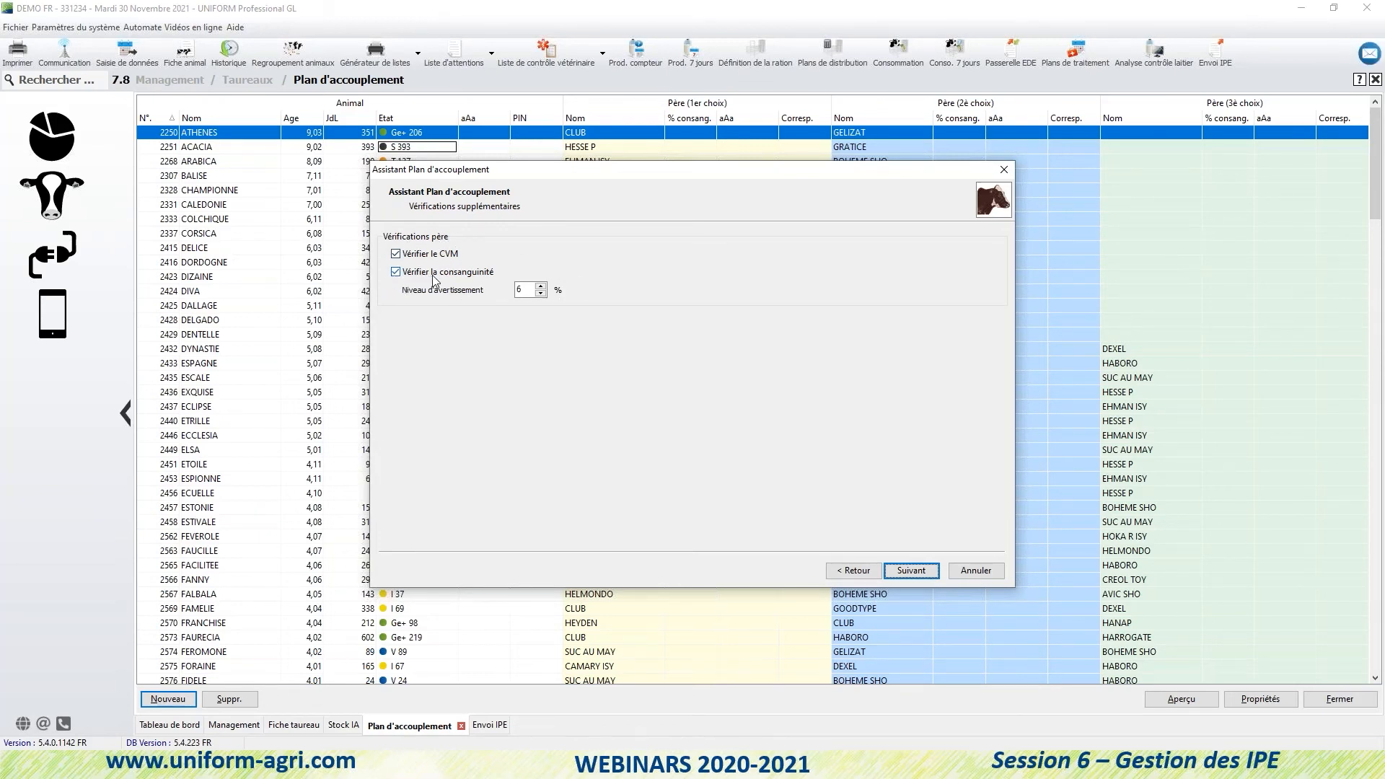
double_click(531, 289)
double_click(532, 290)
click(910, 570)
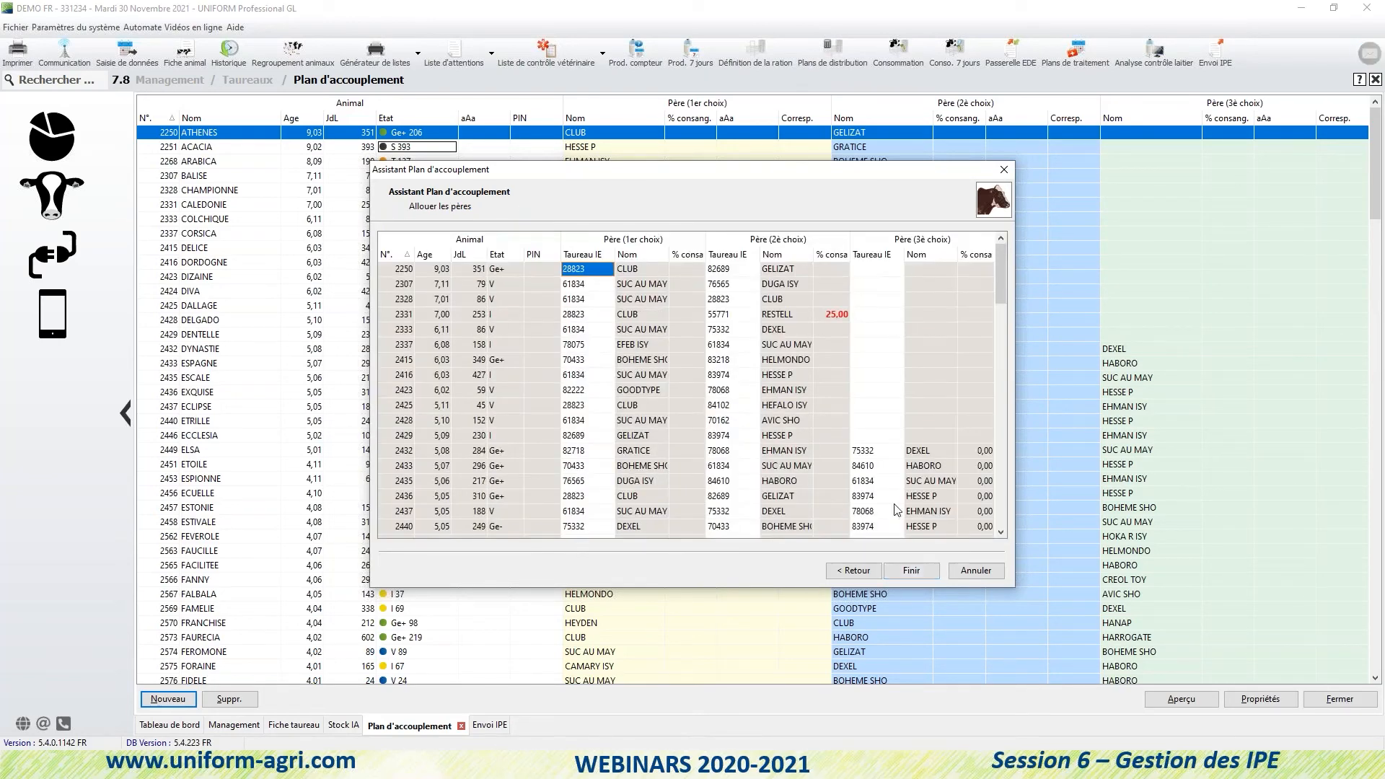
Go through the bulls in stock and assign DAKAR as the first-choice sire of cow 2250.
click(401, 272)
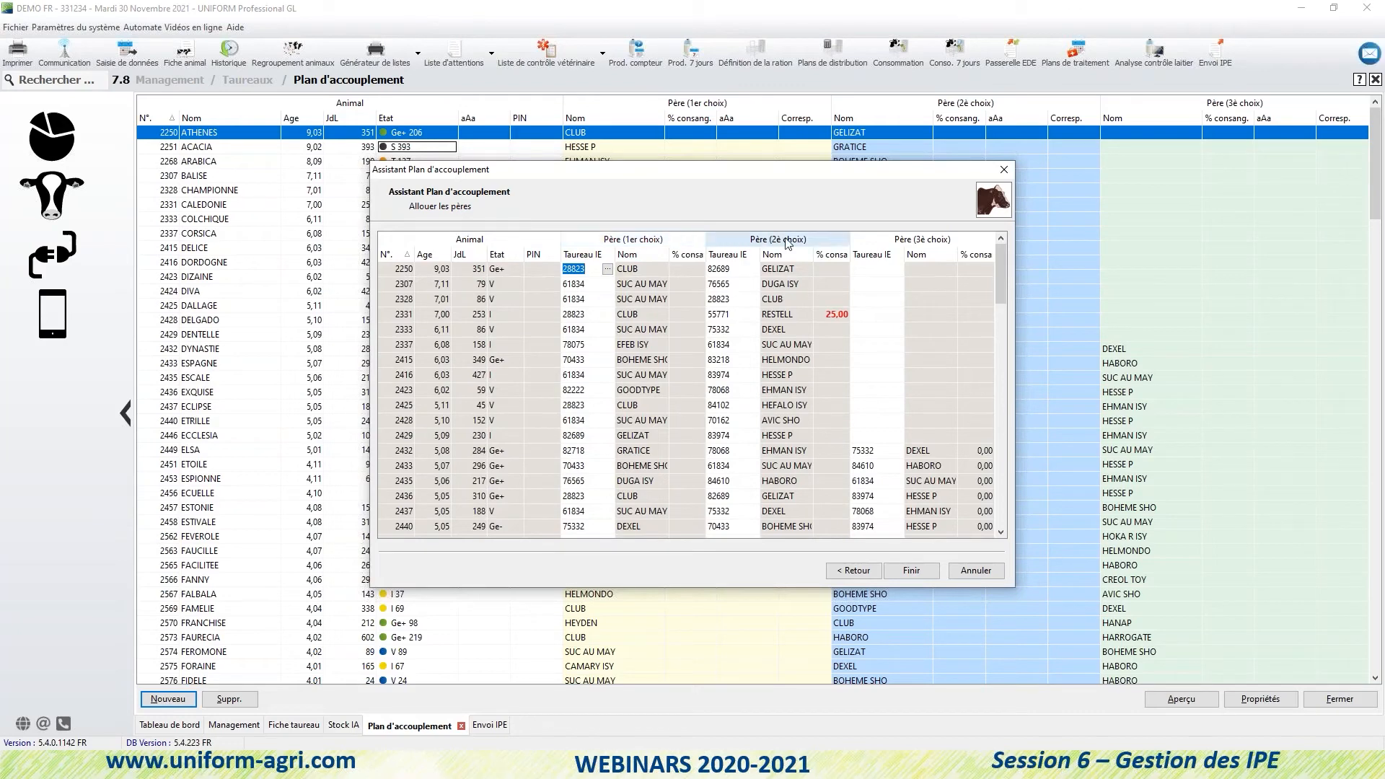
click(607, 270)
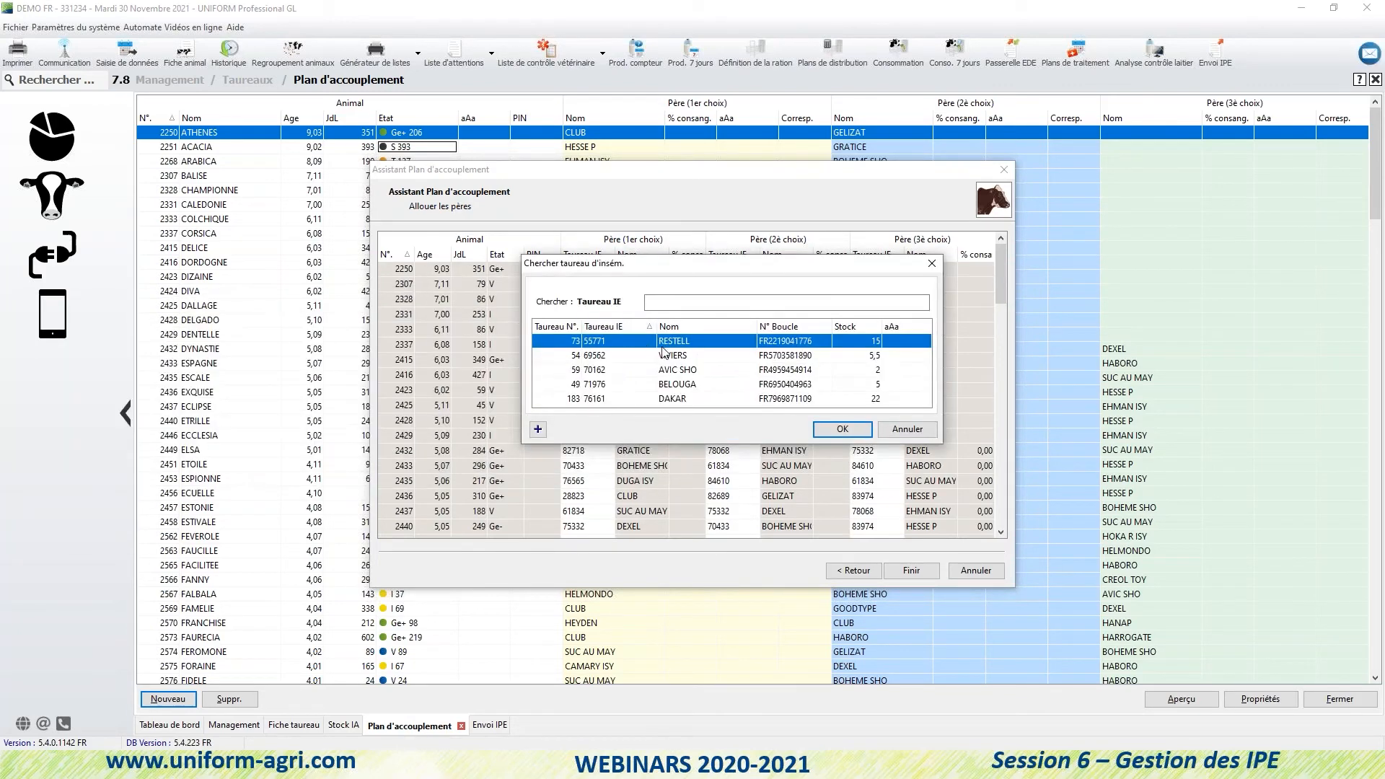
click(700, 355)
click(716, 372)
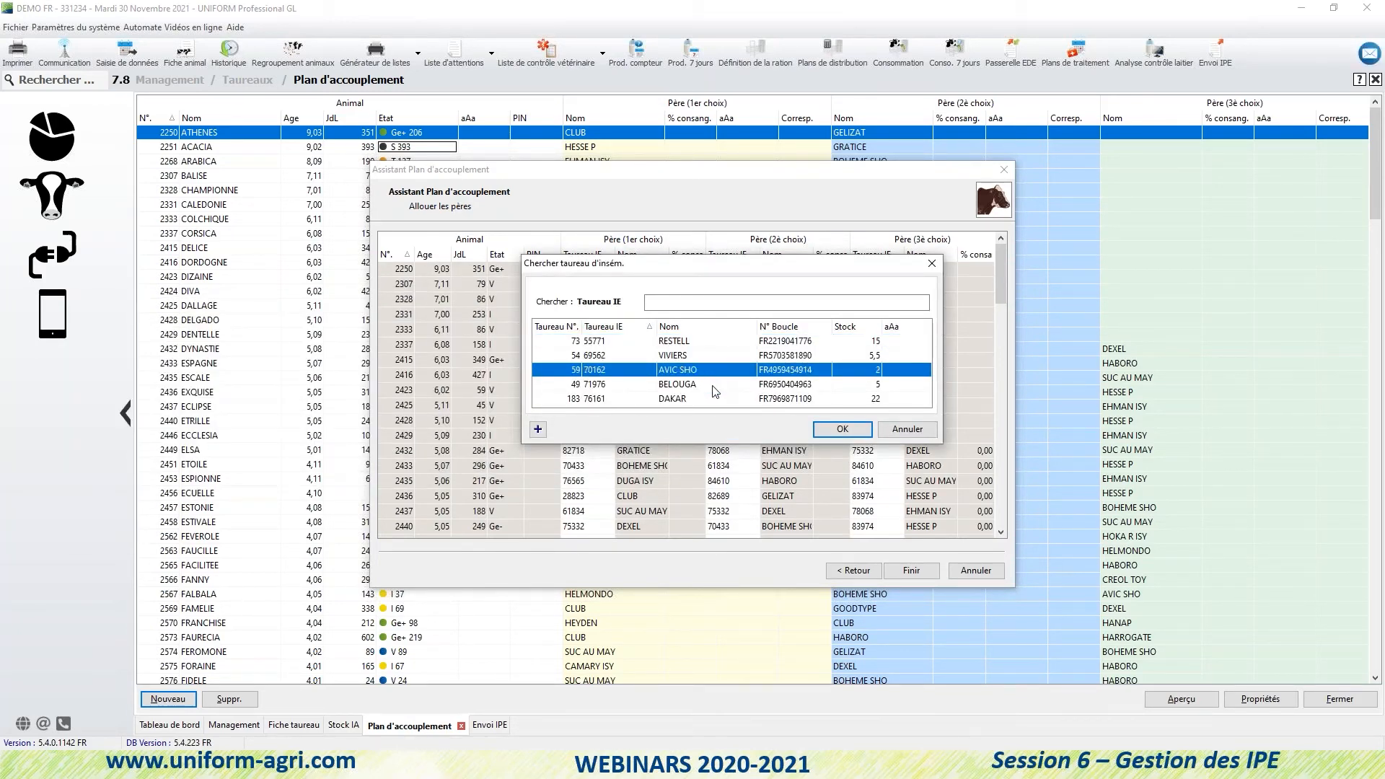
click(716, 386)
click(717, 371)
drag(766, 276, 645, 292)
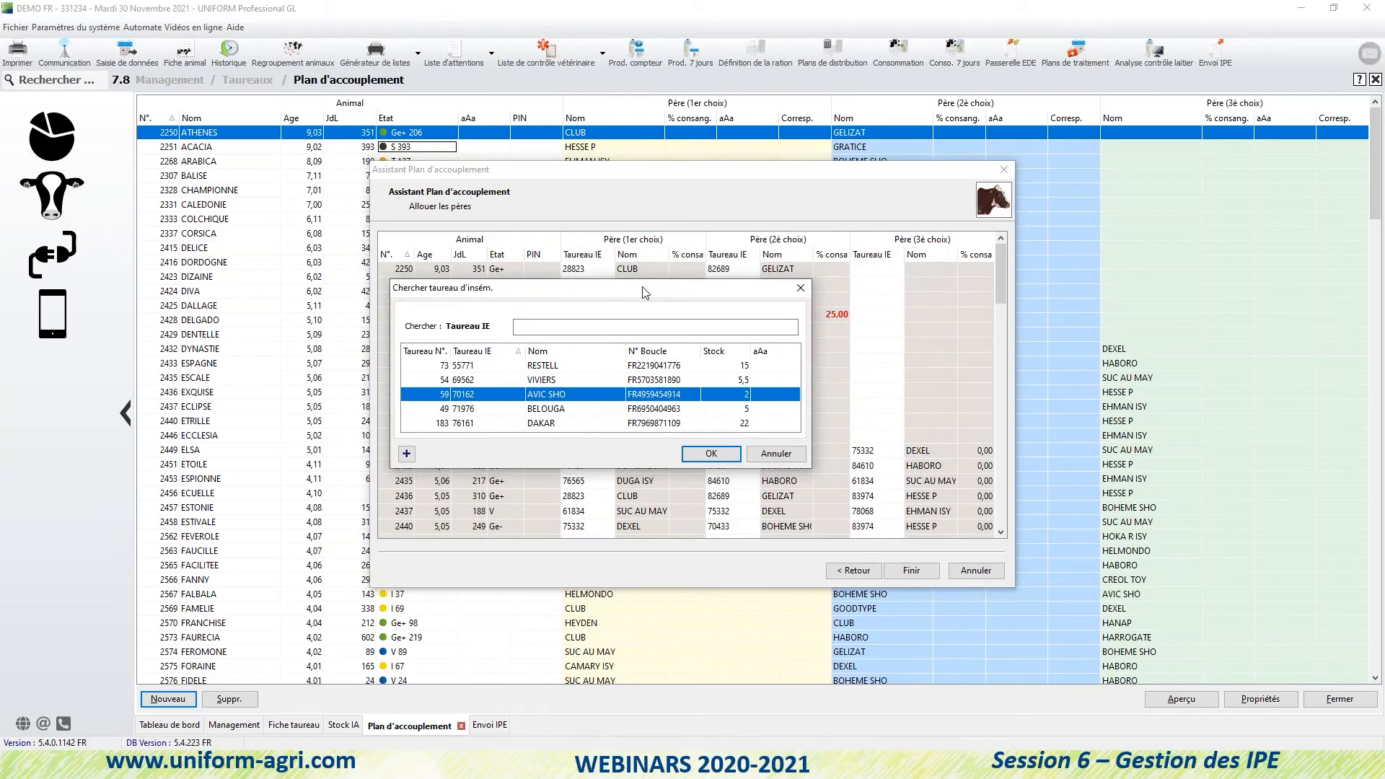
click(595, 369)
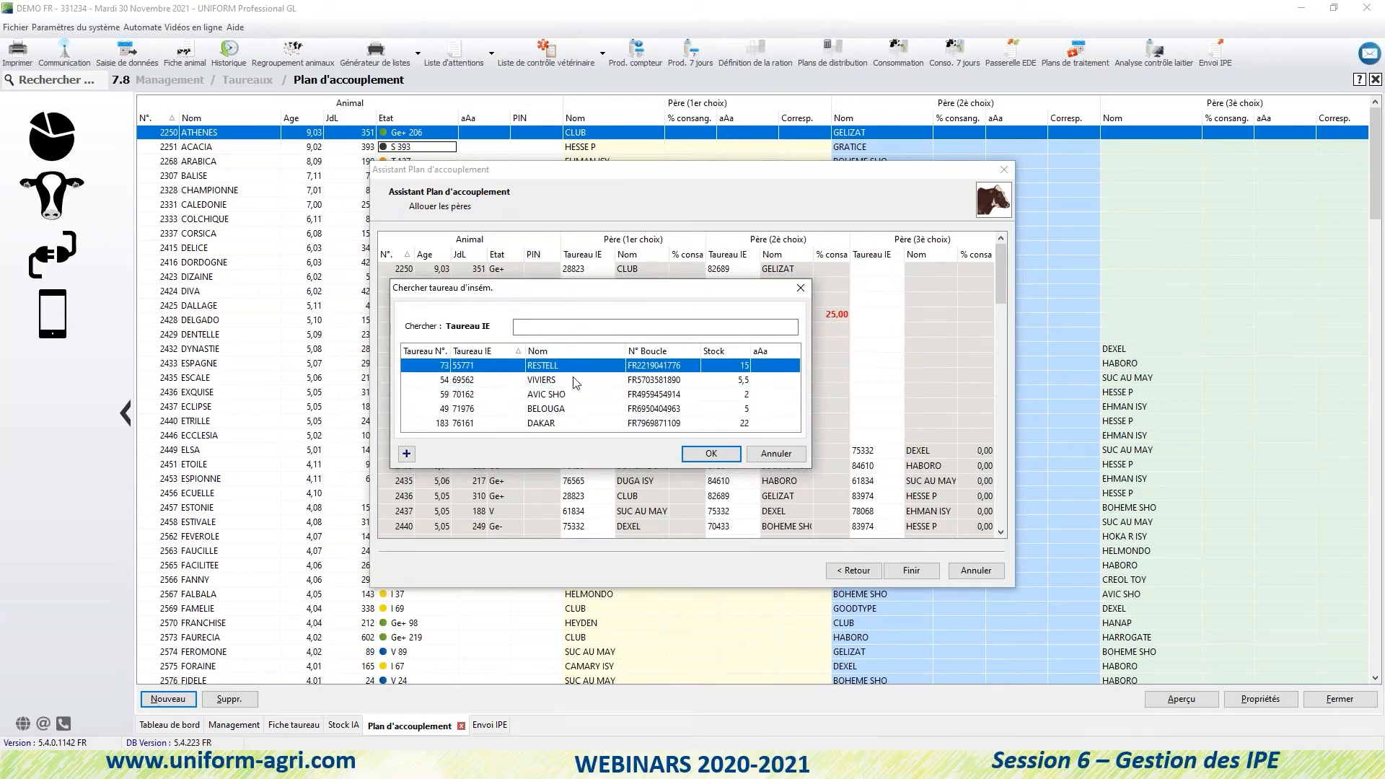
click(574, 380)
click(574, 394)
click(575, 409)
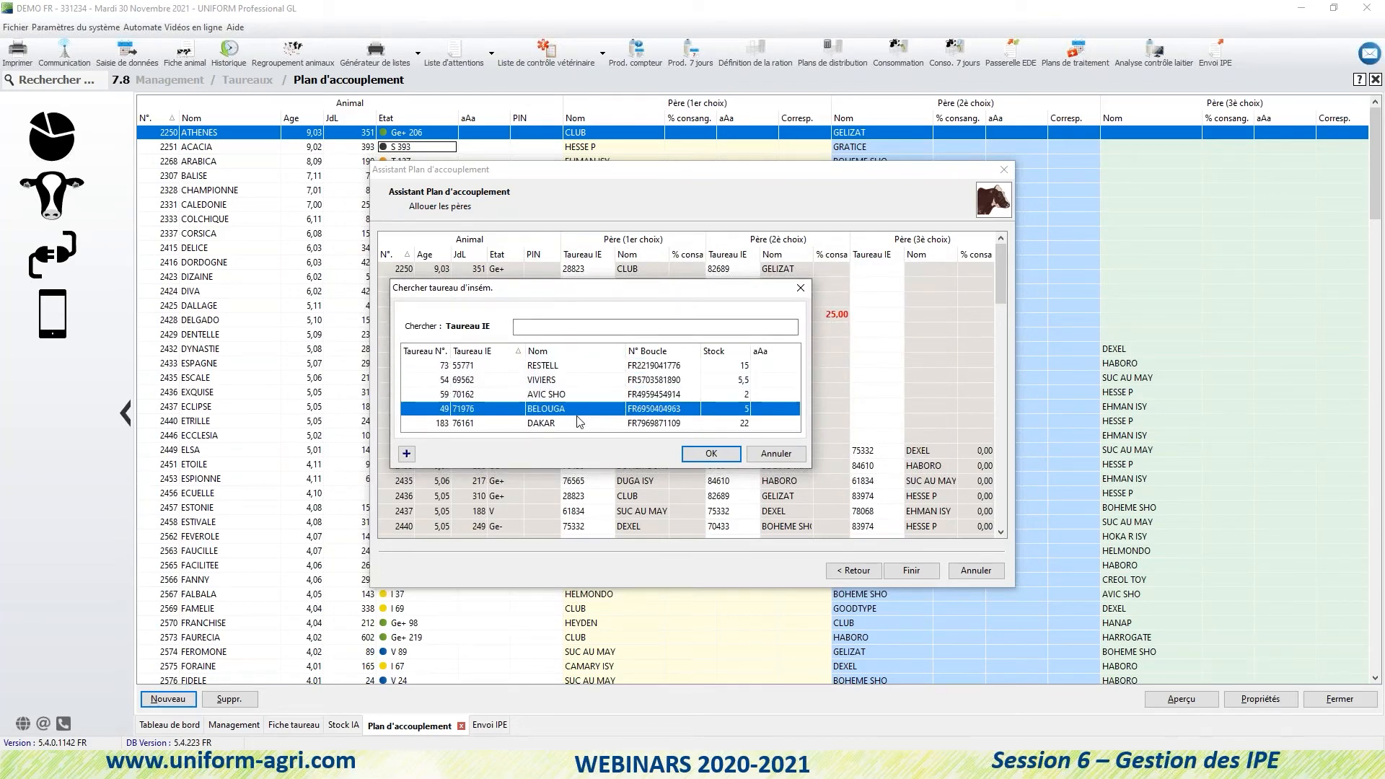
click(578, 424)
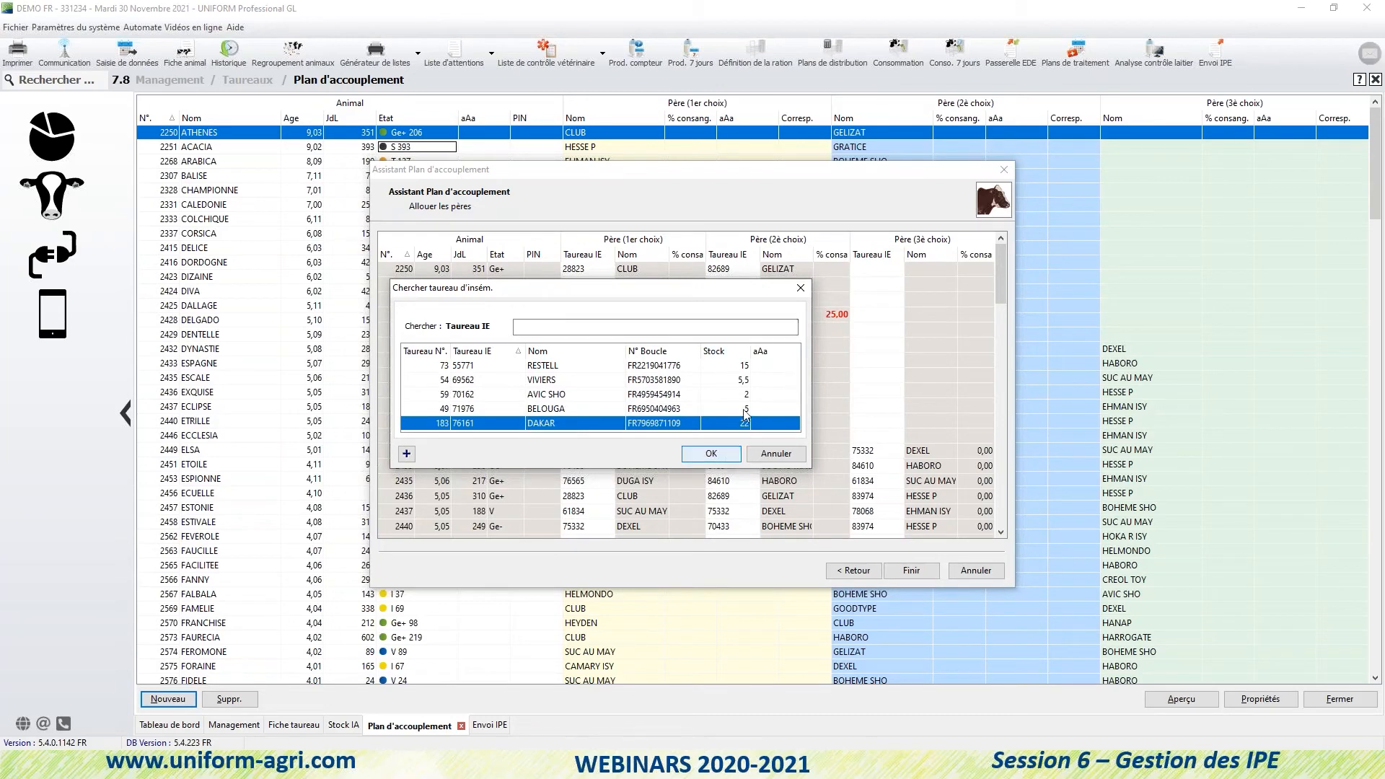
click(717, 459)
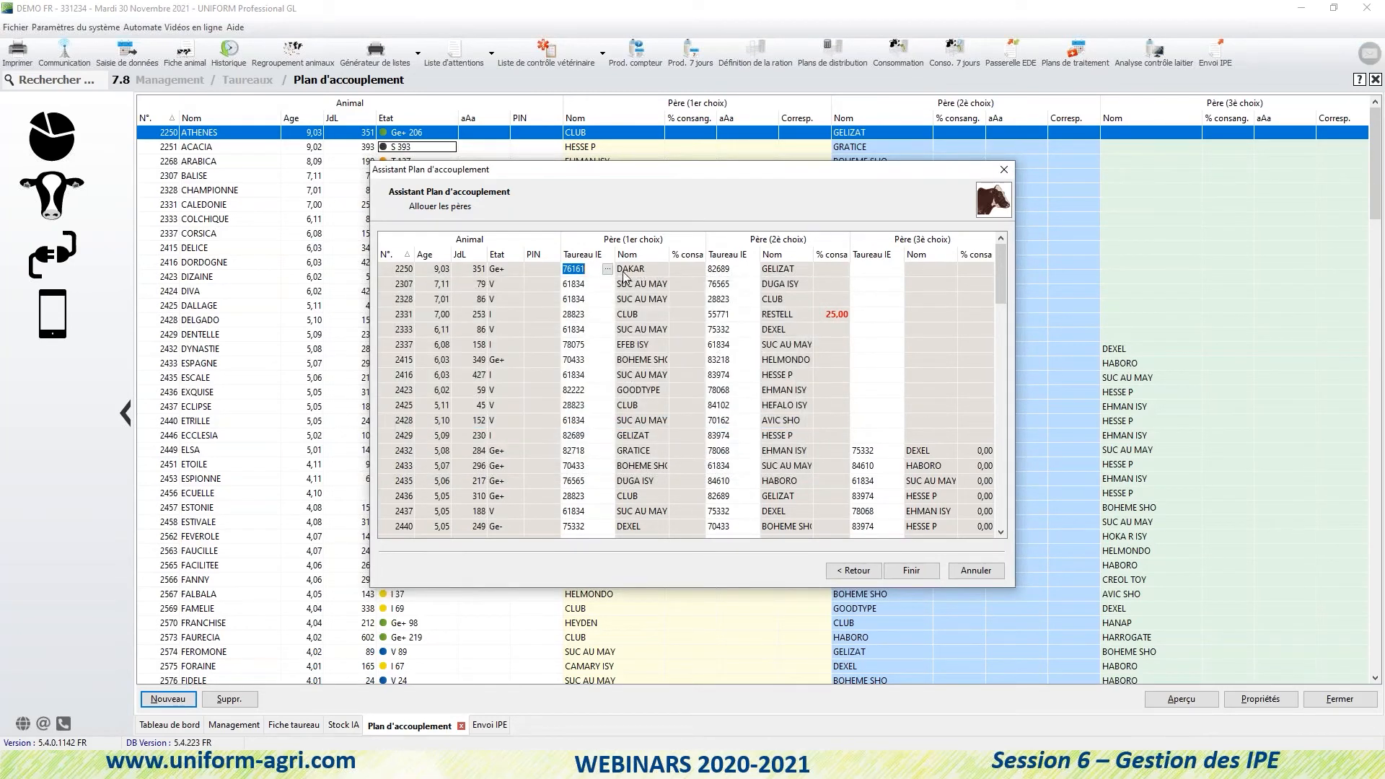
Check the second- and third-choice sires of cow 2331 and finish the mating plan.
click(886, 269)
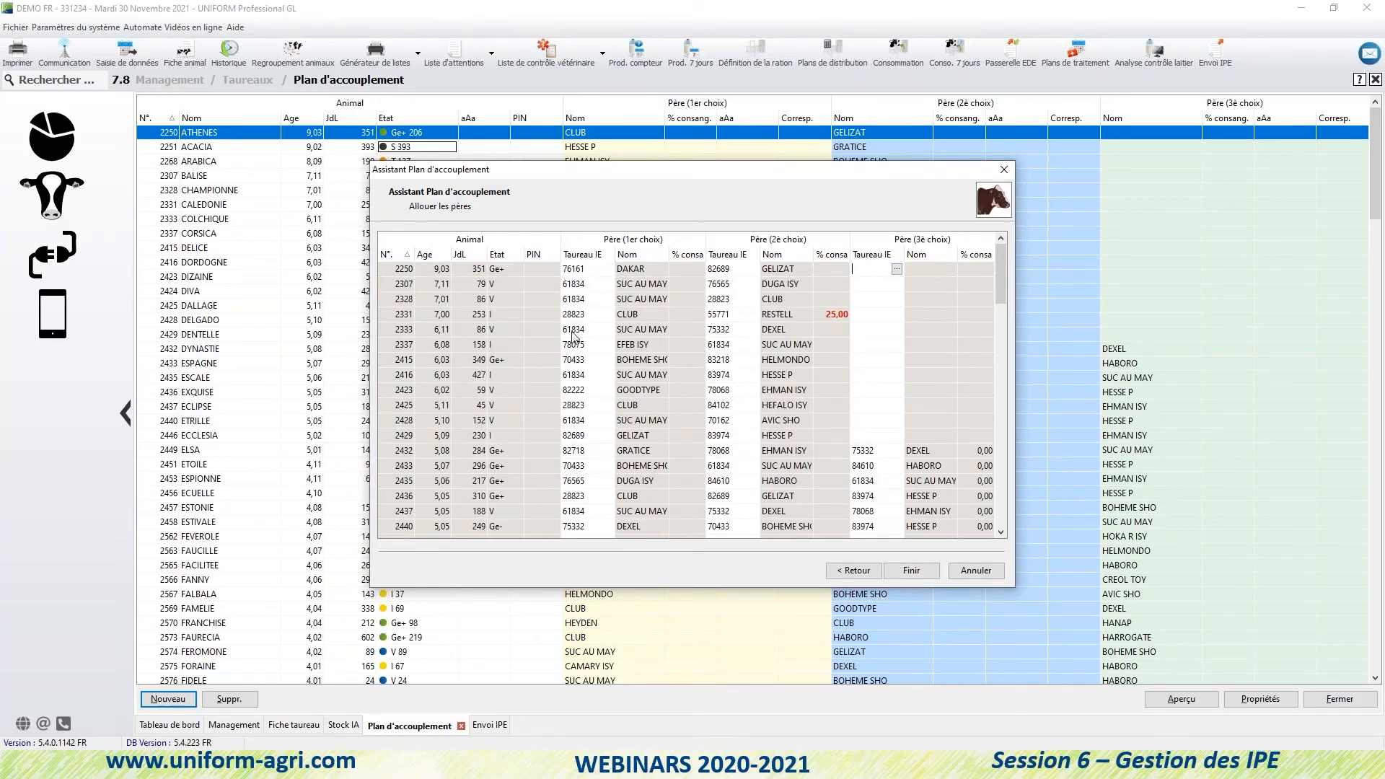
click(457, 317)
click(747, 316)
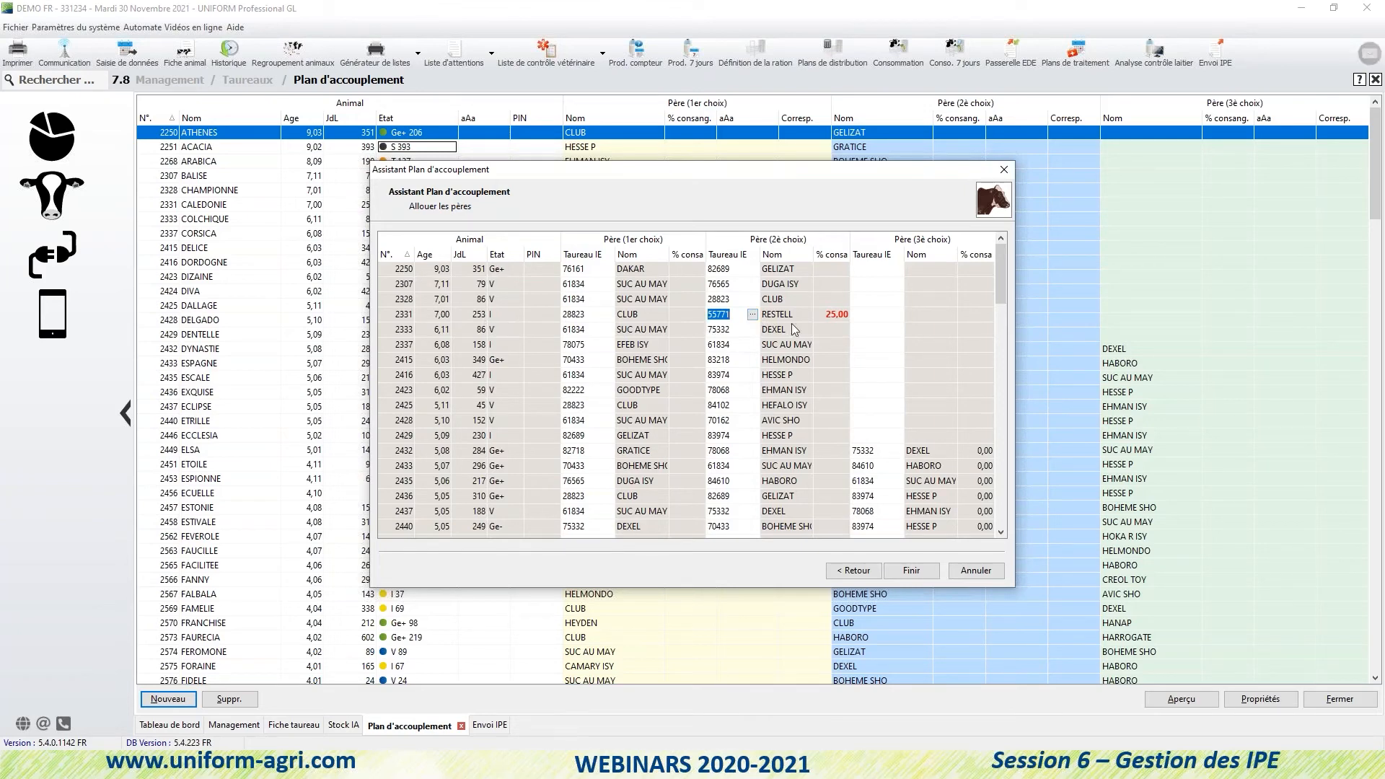
click(879, 318)
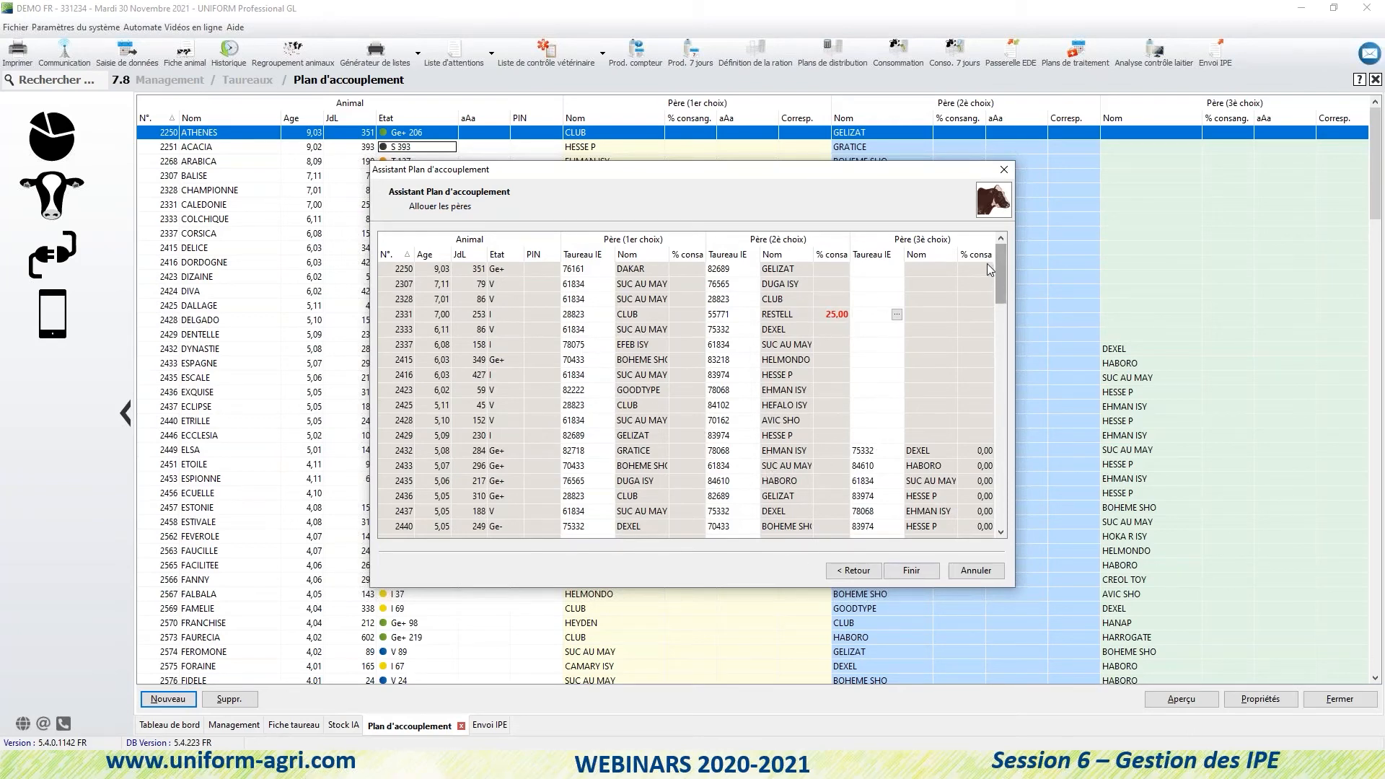
click(912, 571)
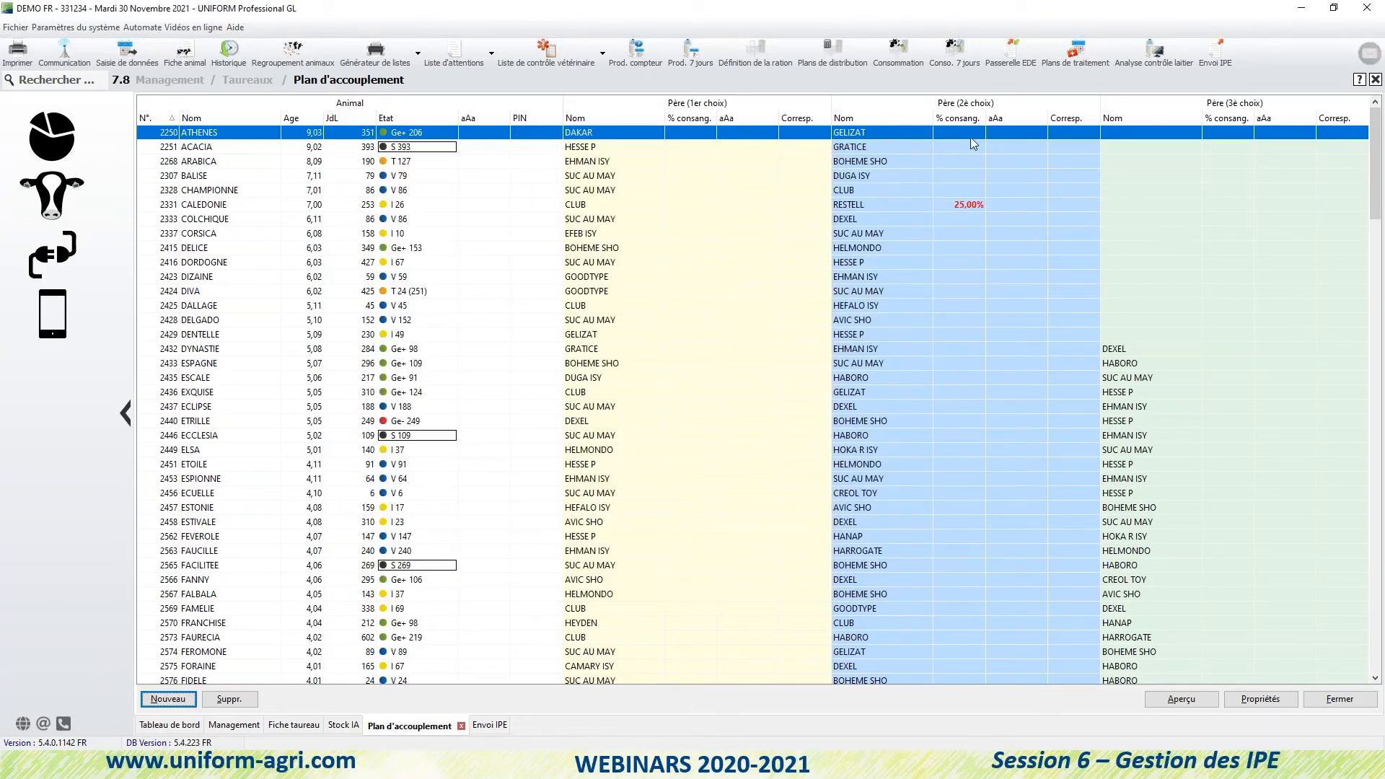
Examine the mating recommendation in the current overview of ATHENES's animal record, and return to CALEDONIE's row in the mating plan.
double_click(236, 137)
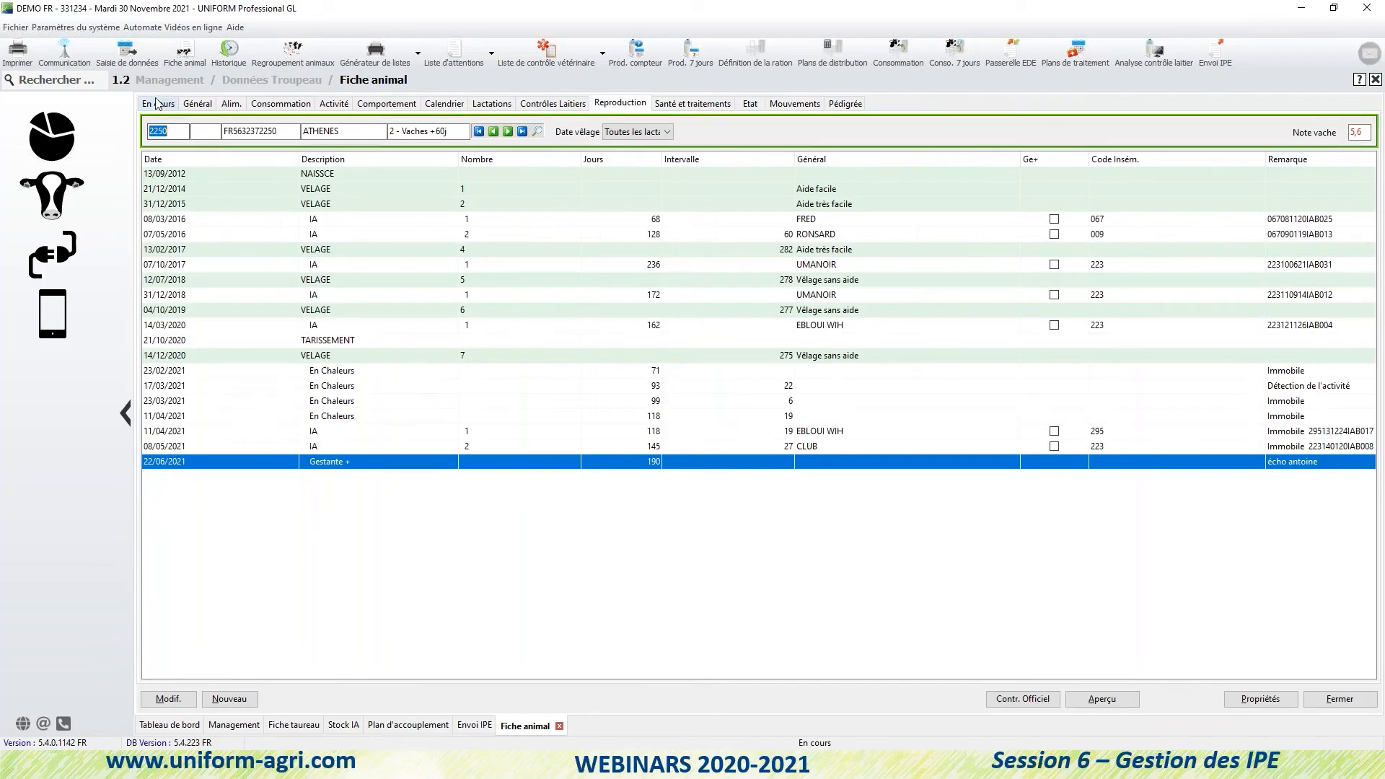
click(158, 105)
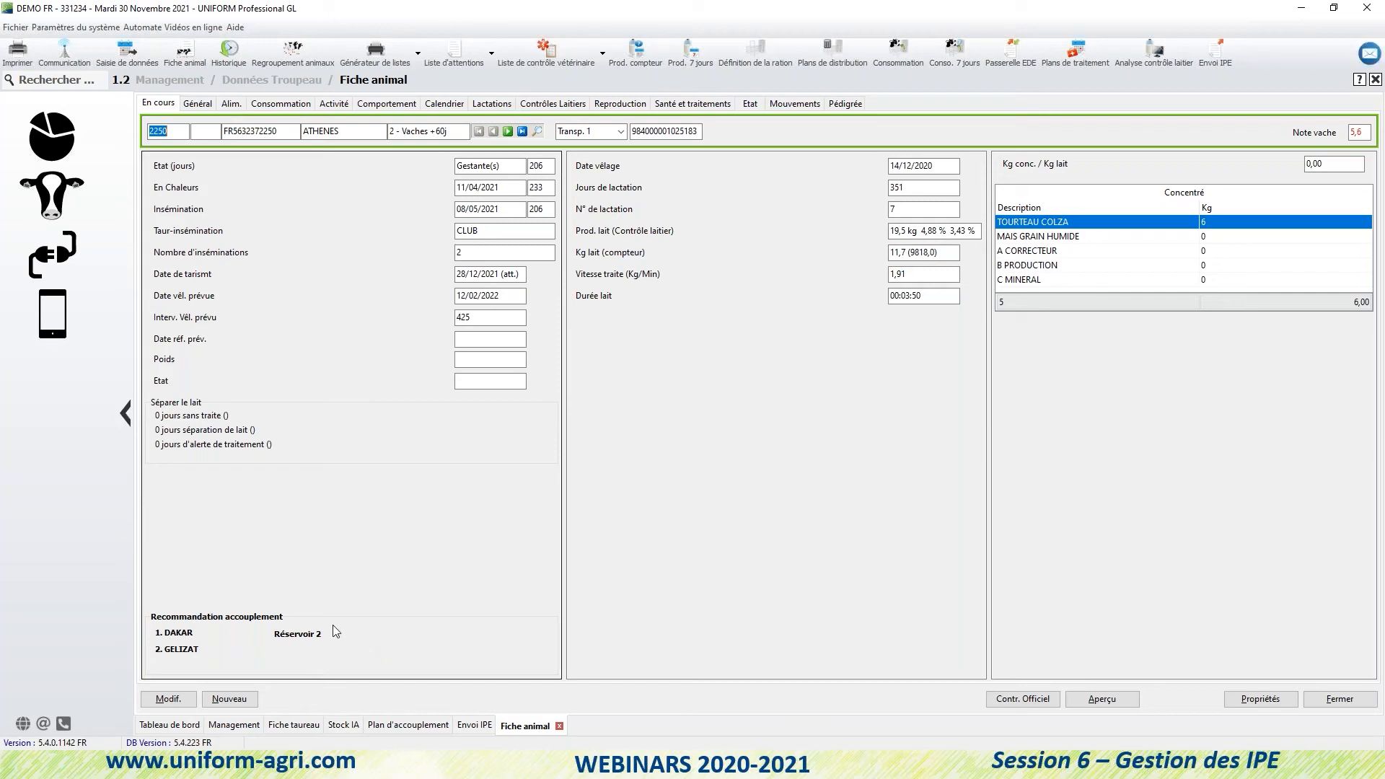
click(532, 723)
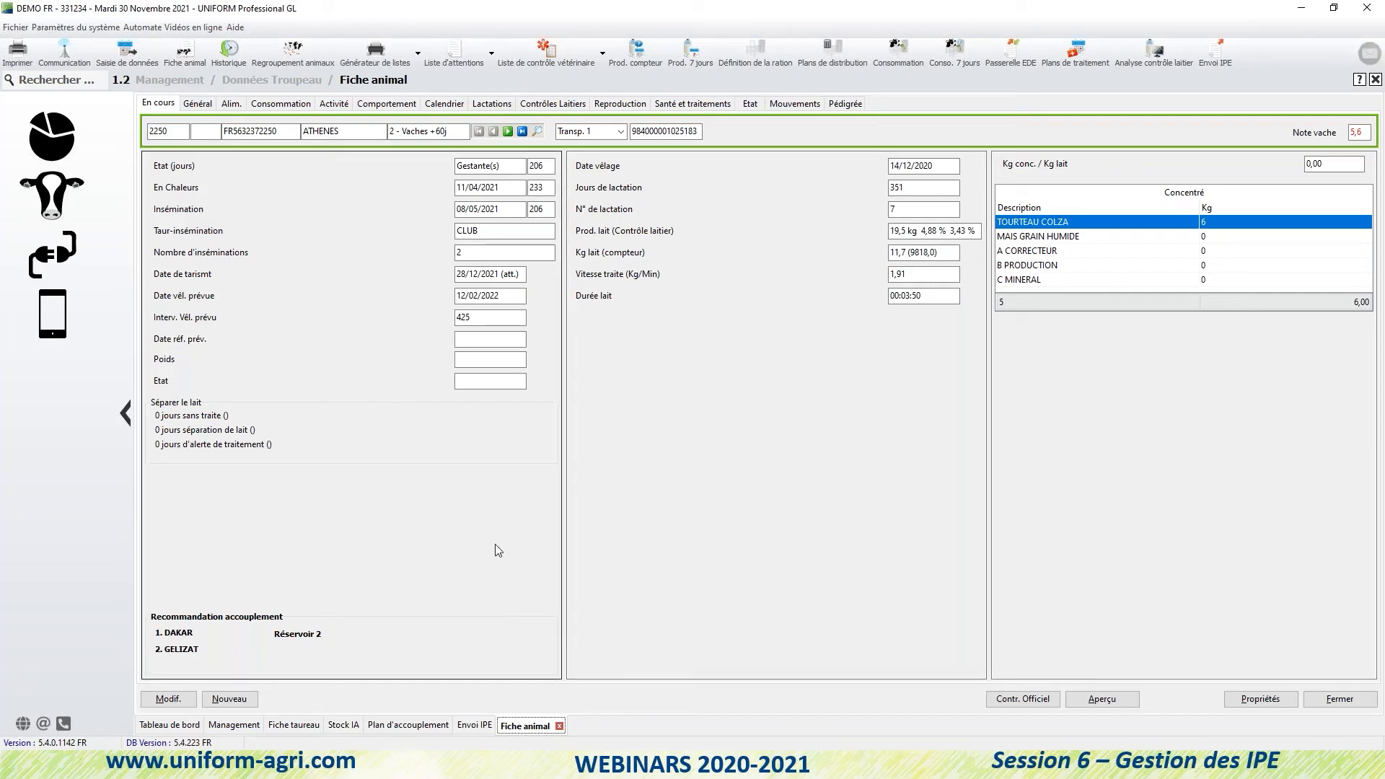
click(408, 725)
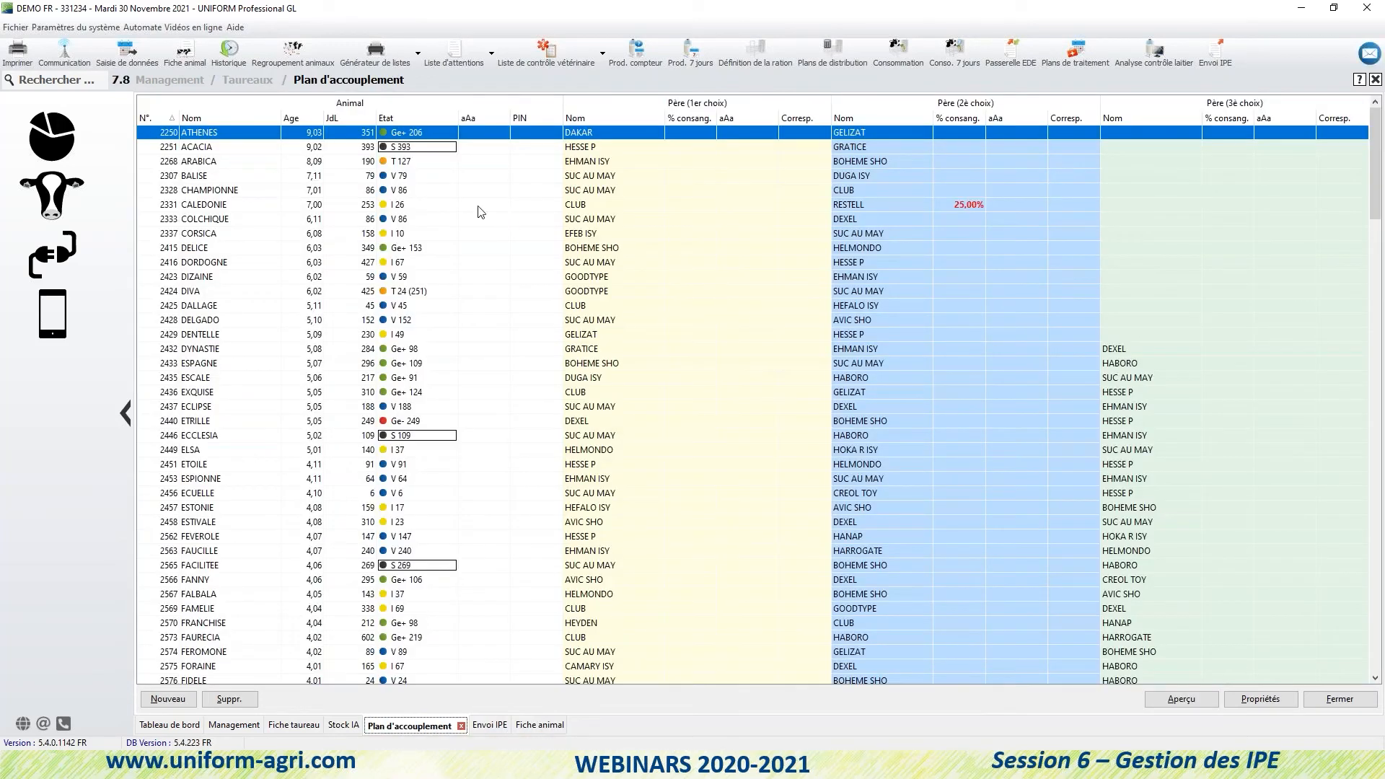
click(478, 207)
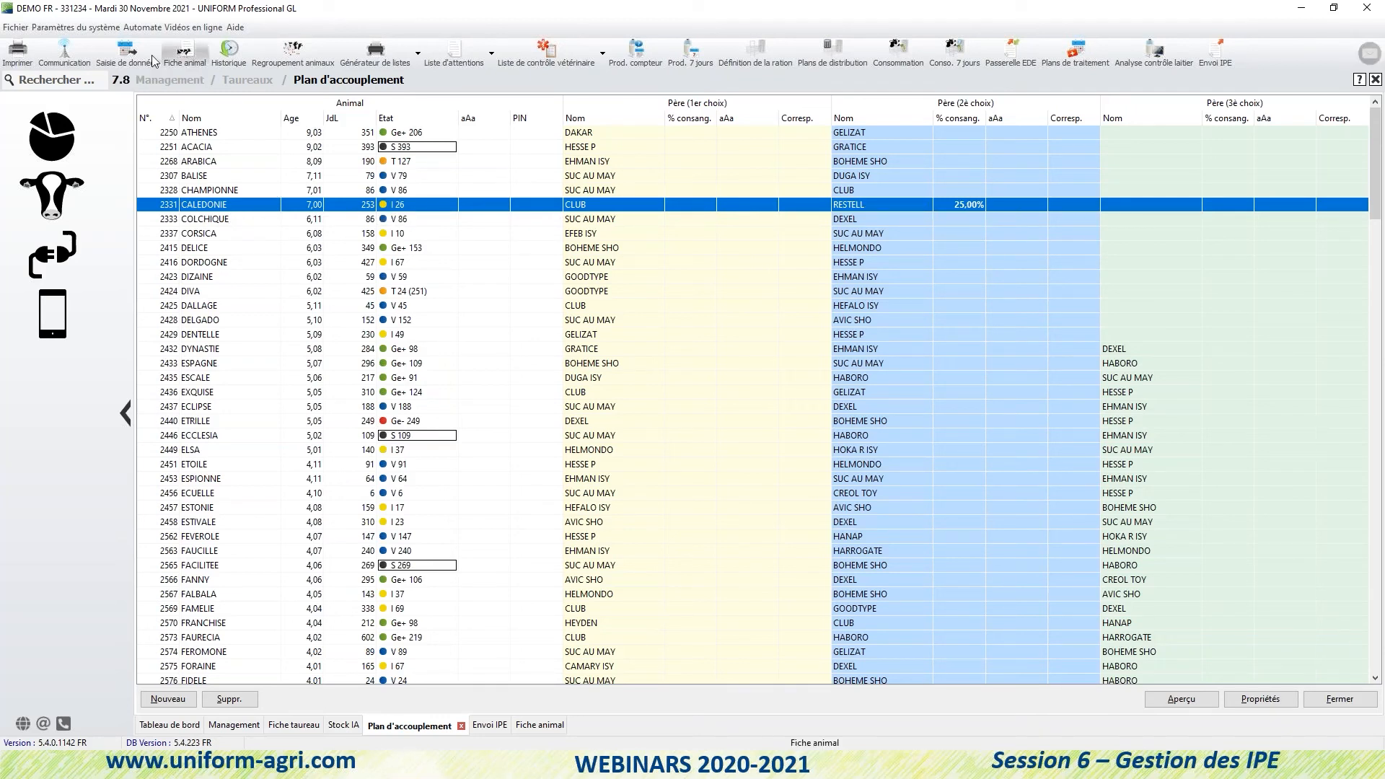
Start an insemination entry for cow 2331 in the herd data entry, dated 30/11/2021.
click(127, 56)
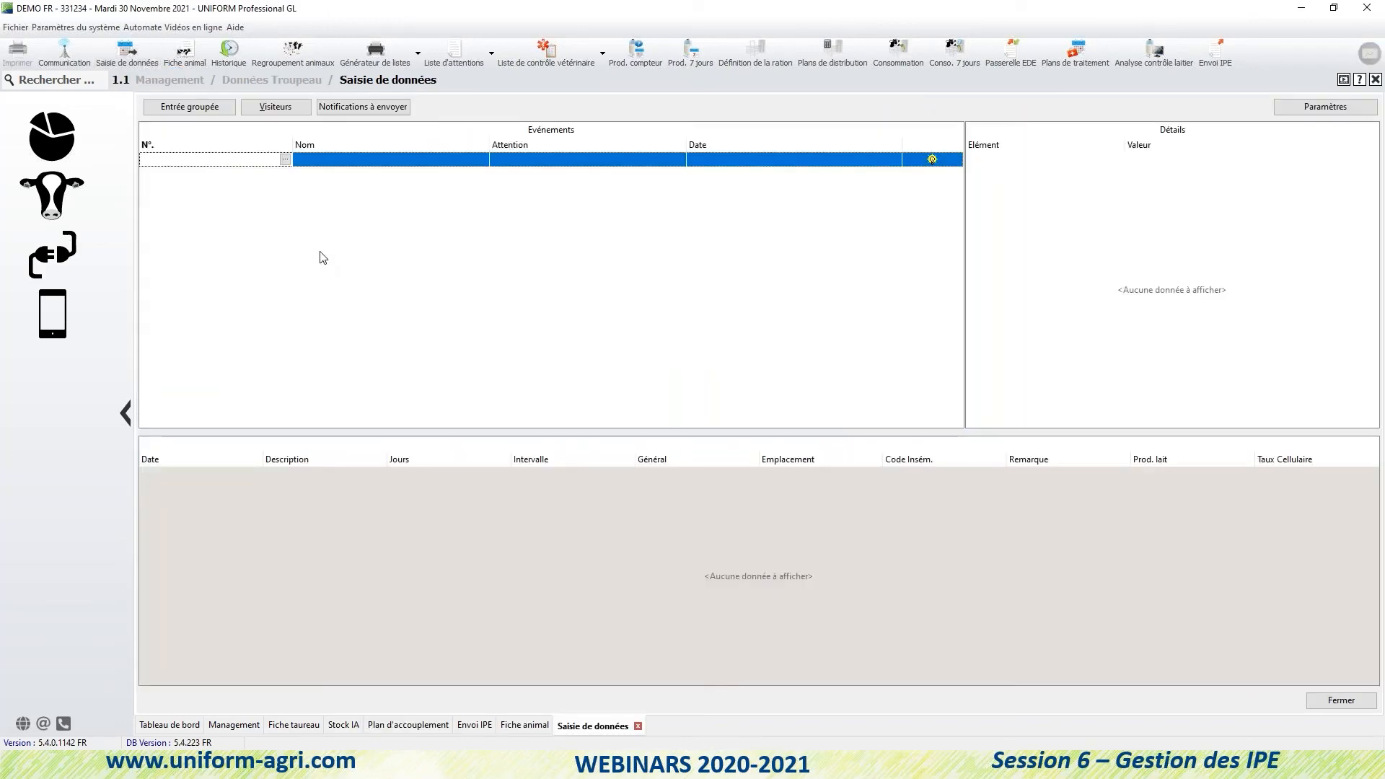
text(2)
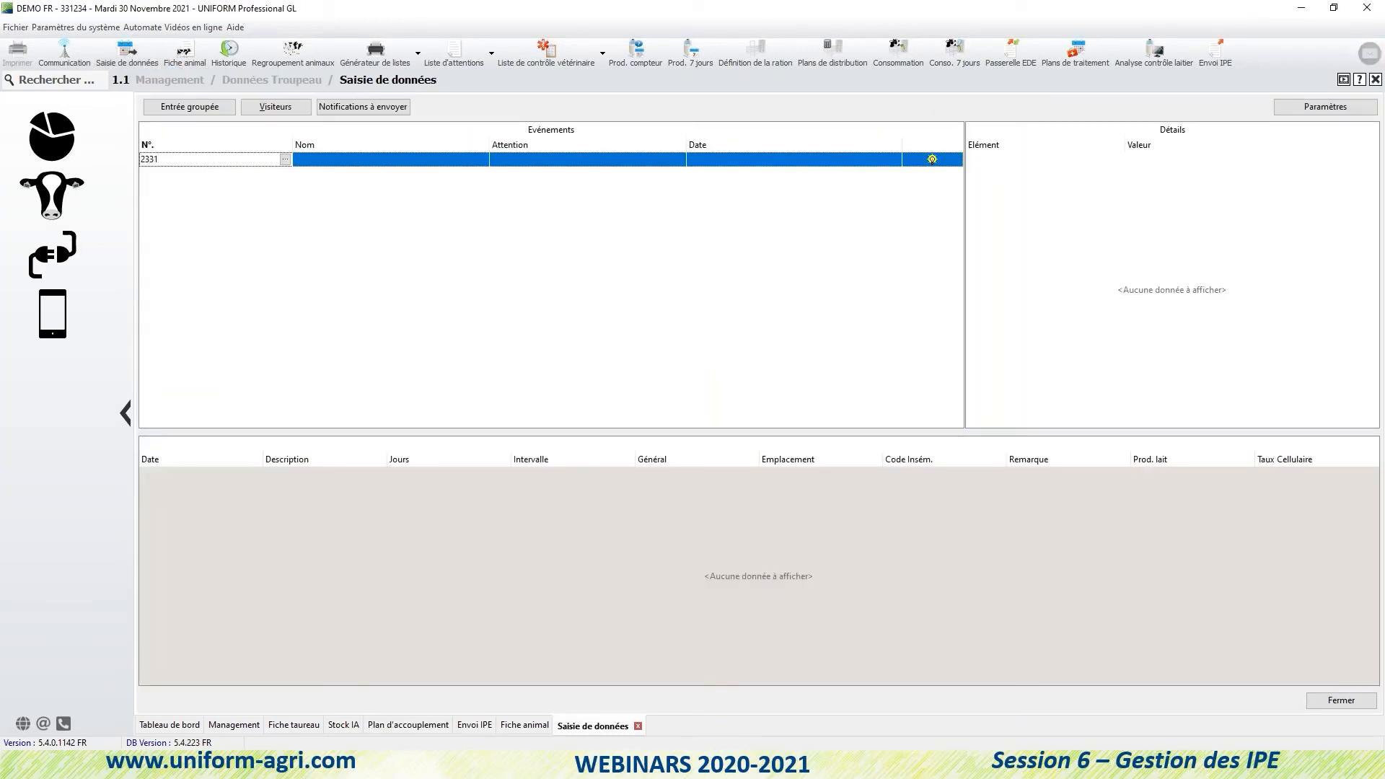
text(331)
key(Return)
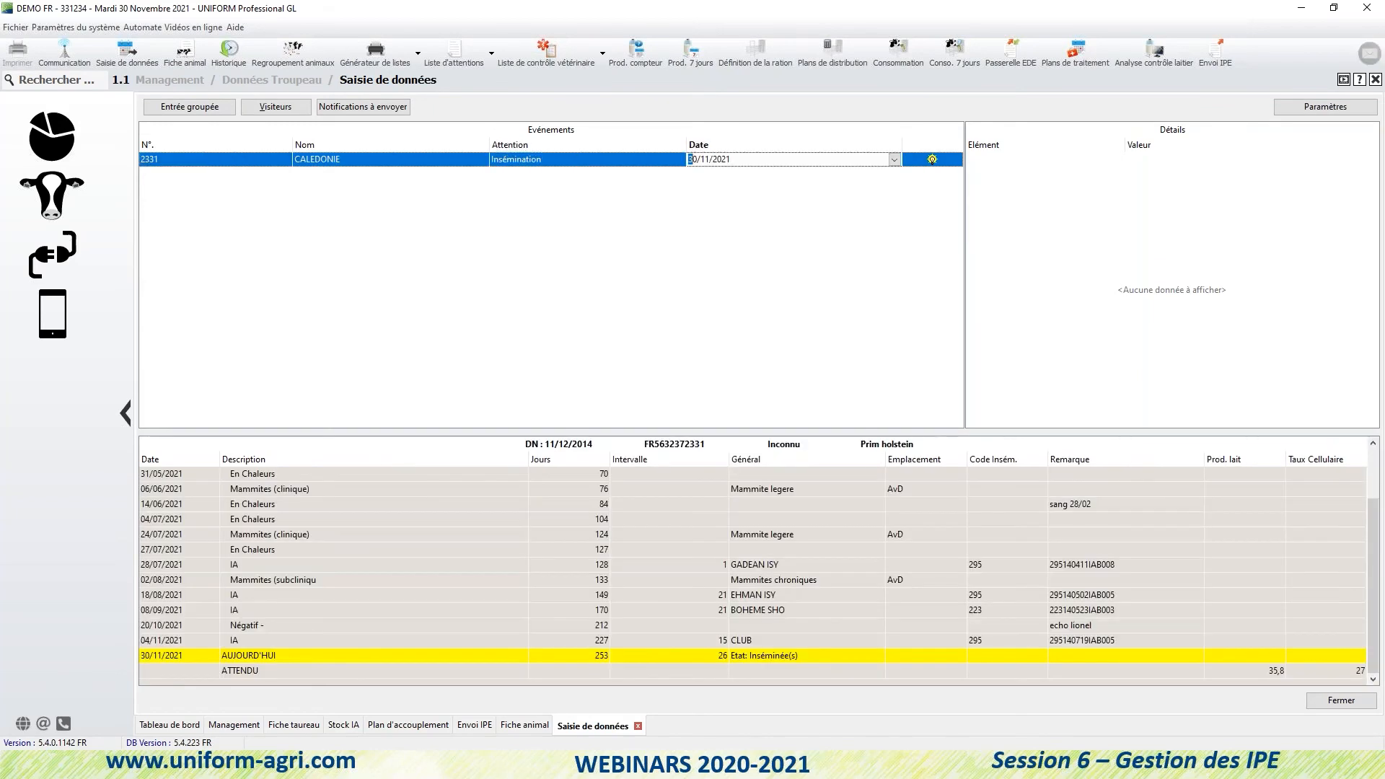
key(Return)
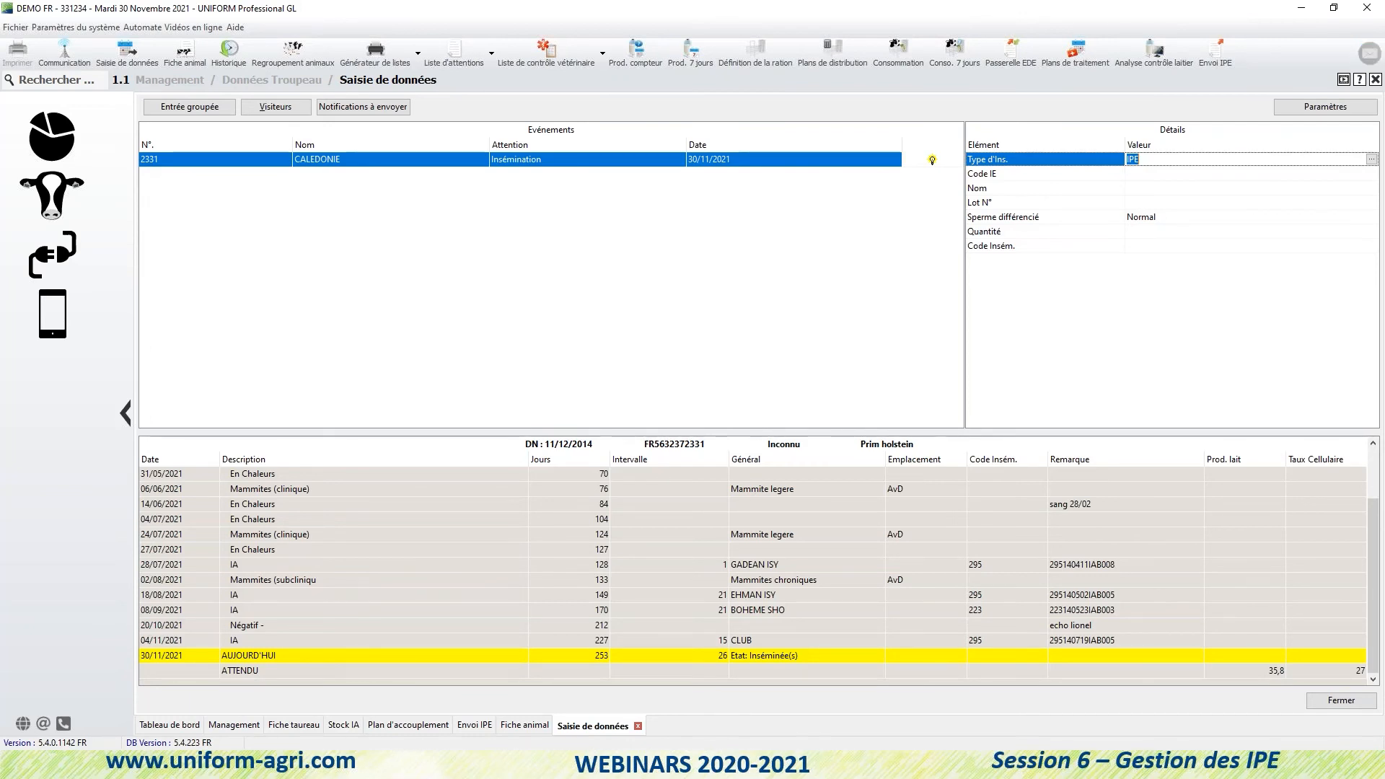
Choose RESTELL, code 55771, as the bull for the IPE insemination and accept using him despite the inbreeding.
click(1154, 174)
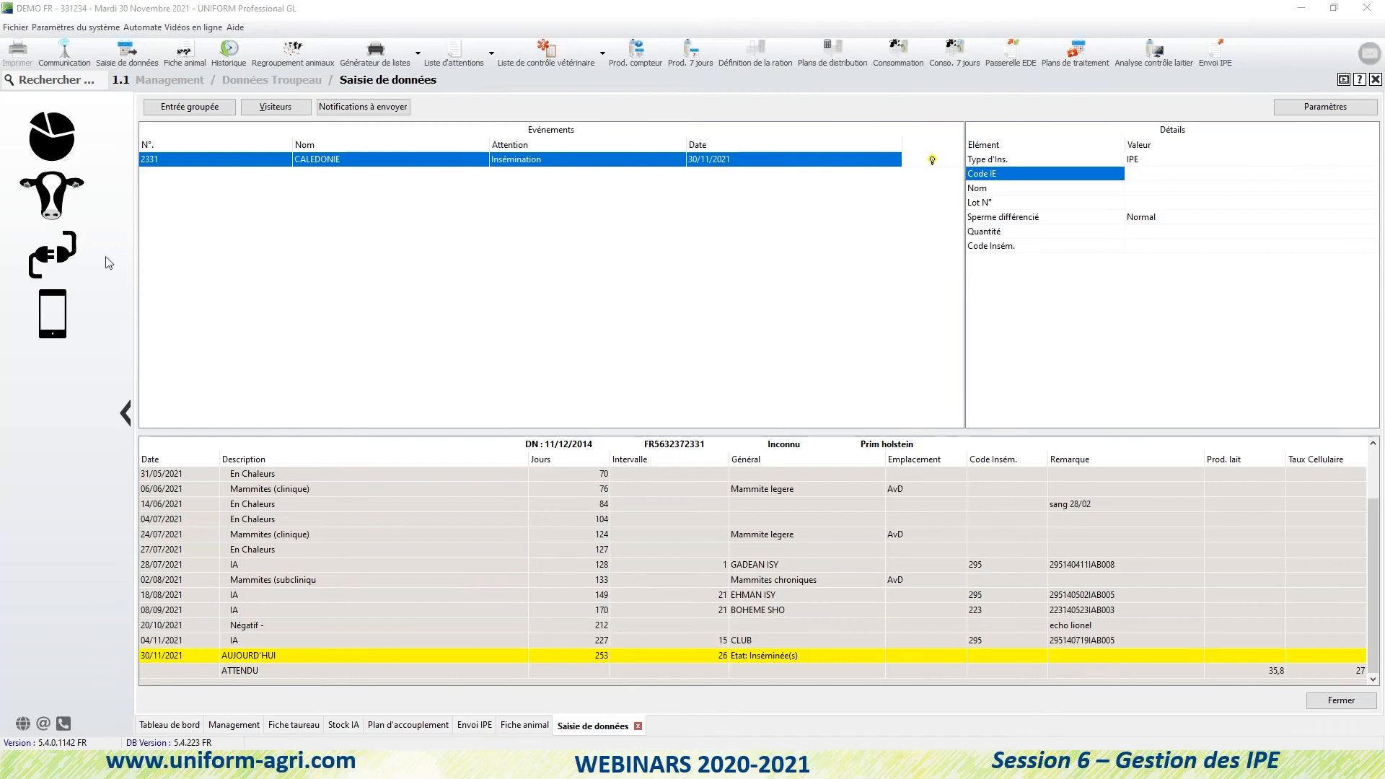
drag(2, 361, 603, 172)
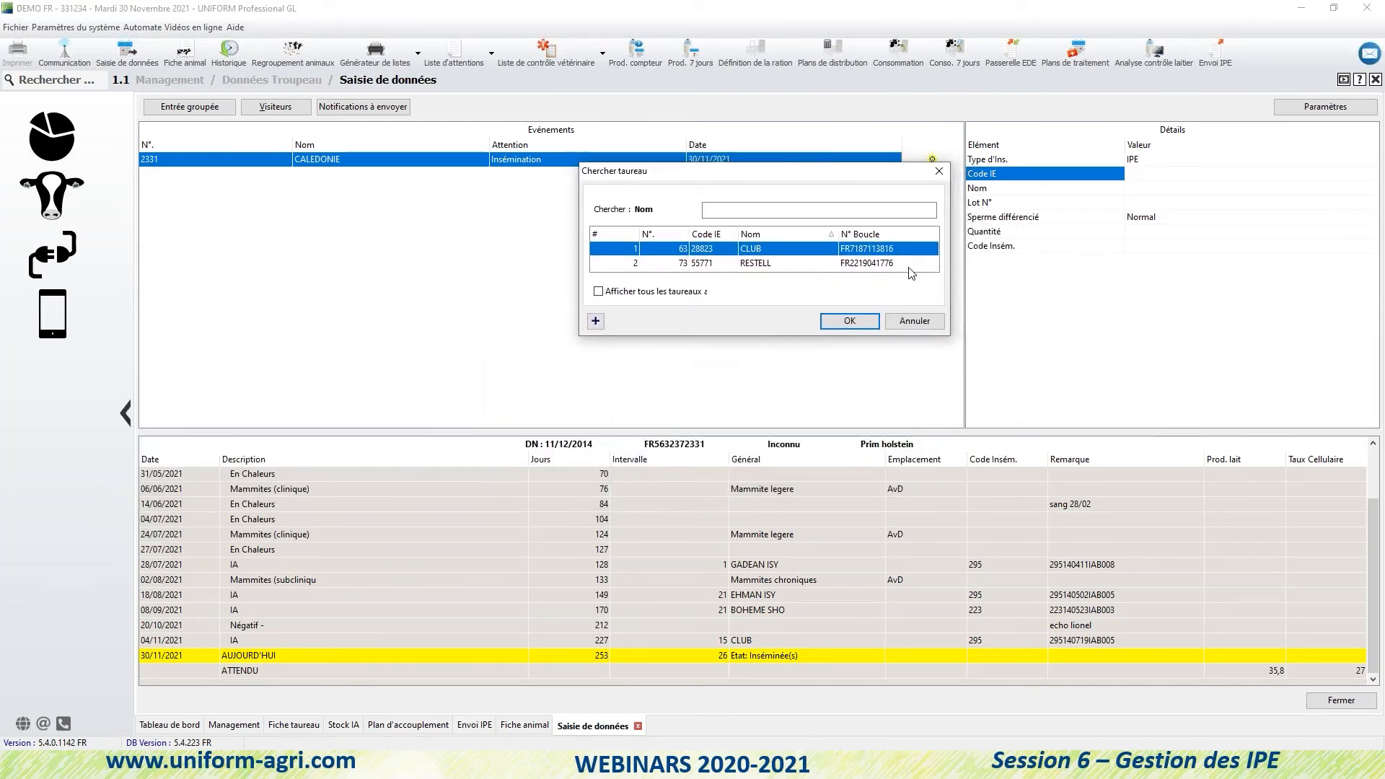
drag(836, 178, 839, 201)
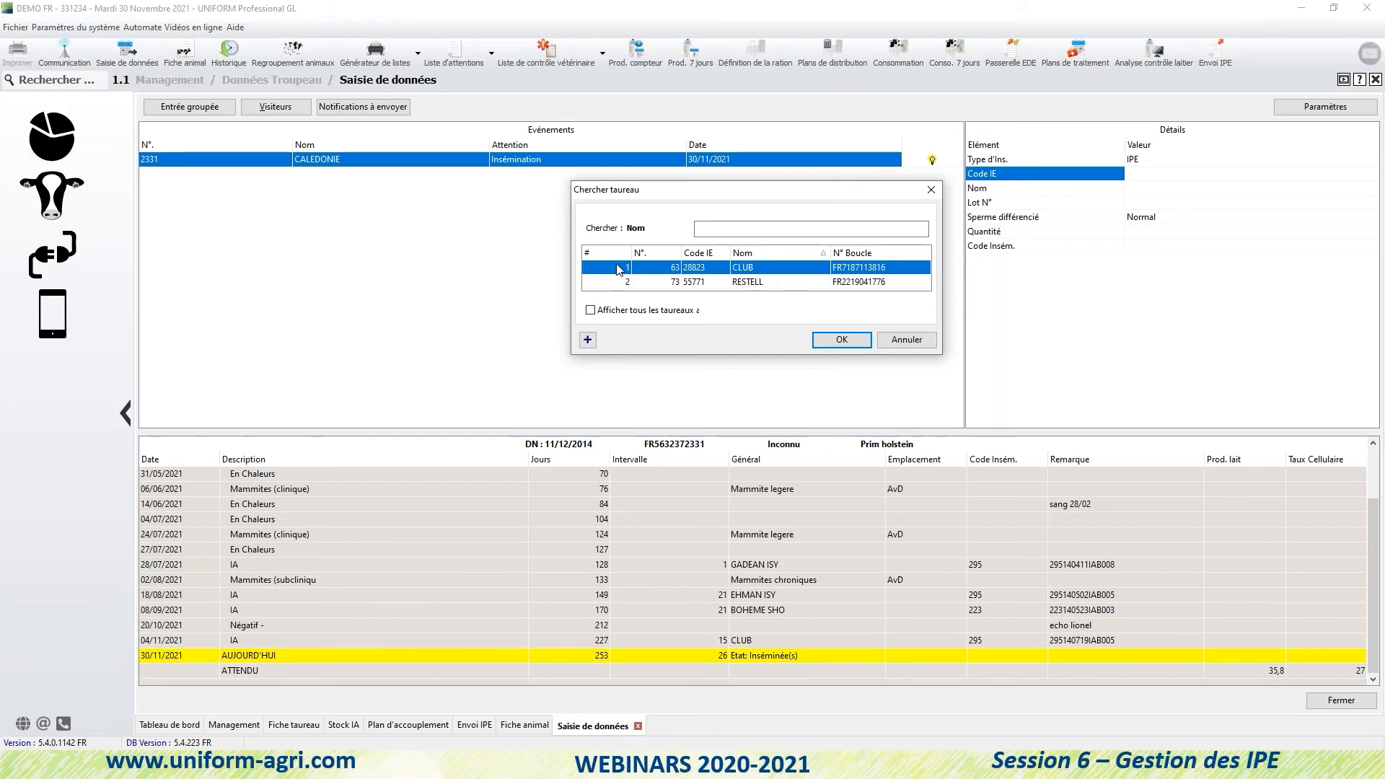
click(790, 282)
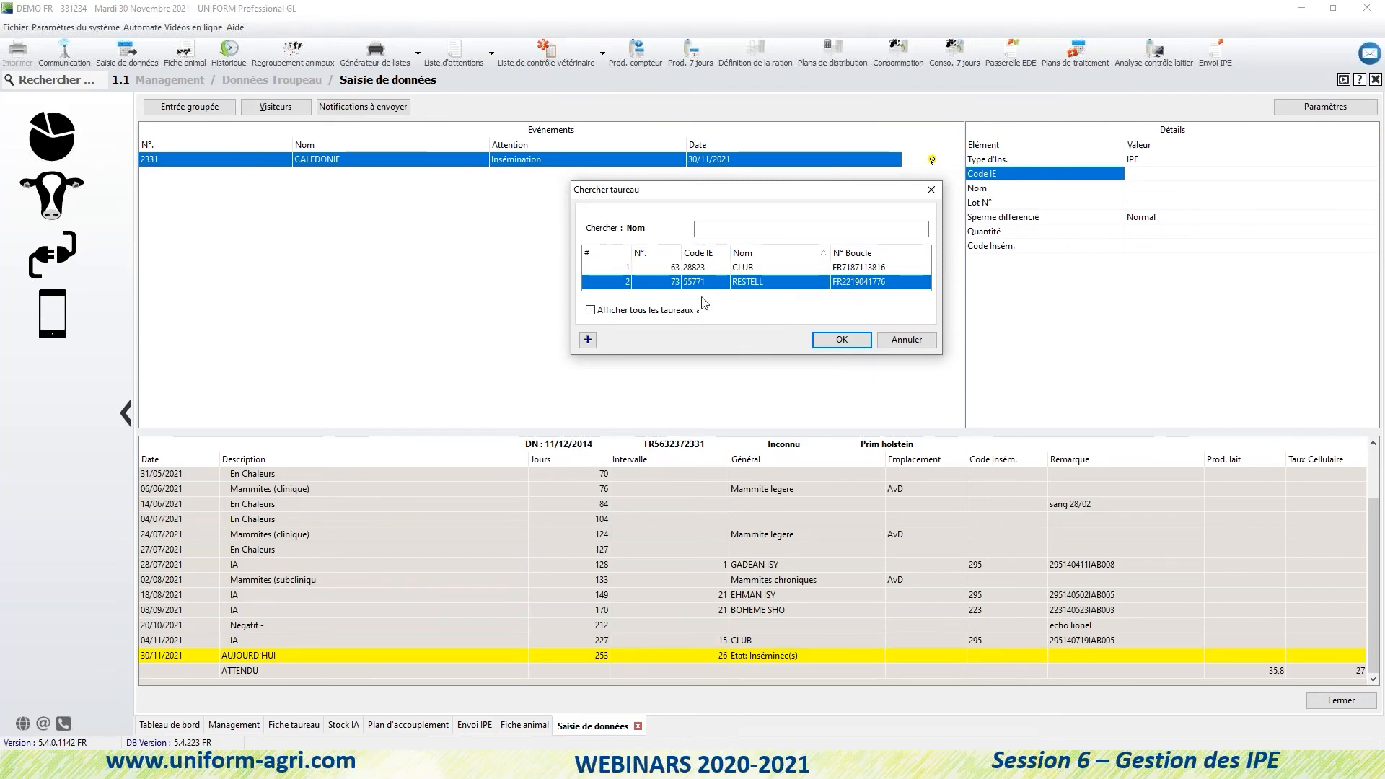
click(843, 341)
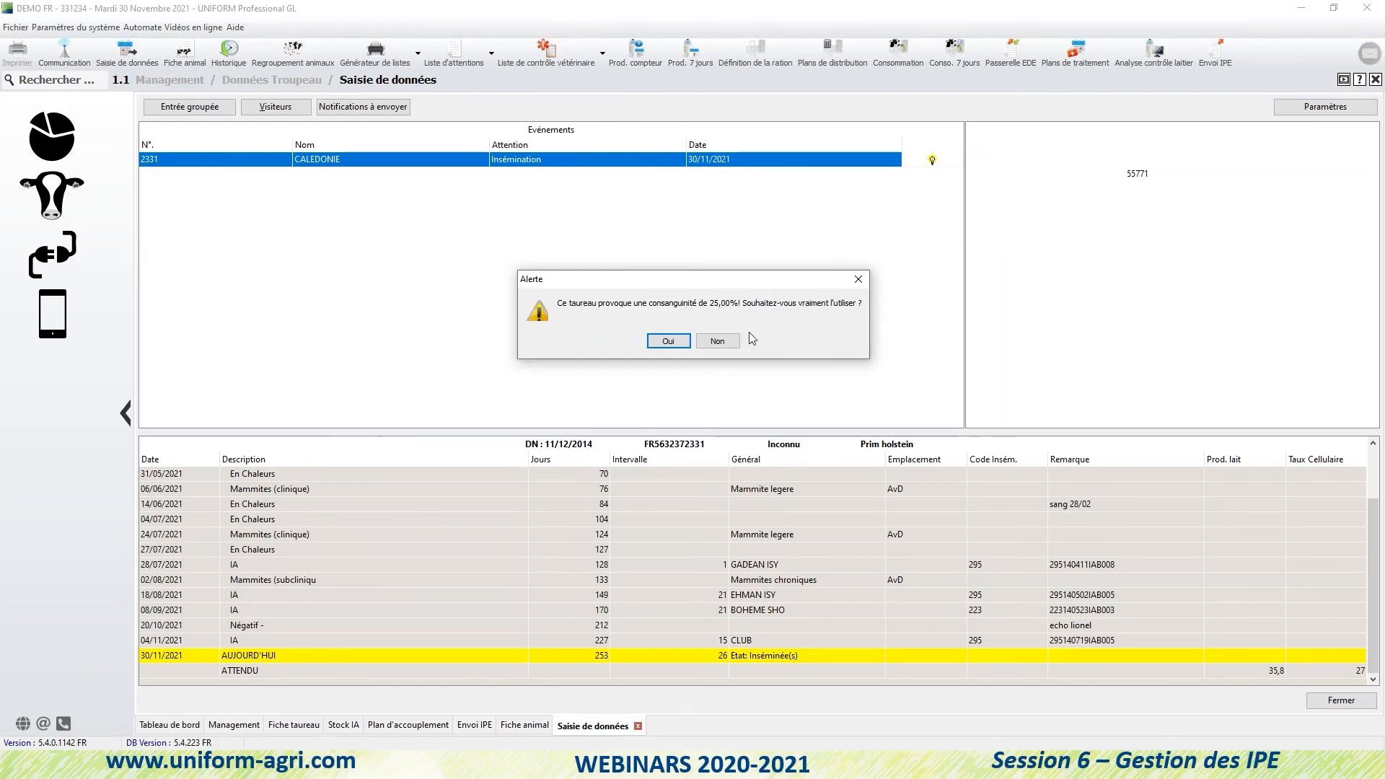
click(669, 341)
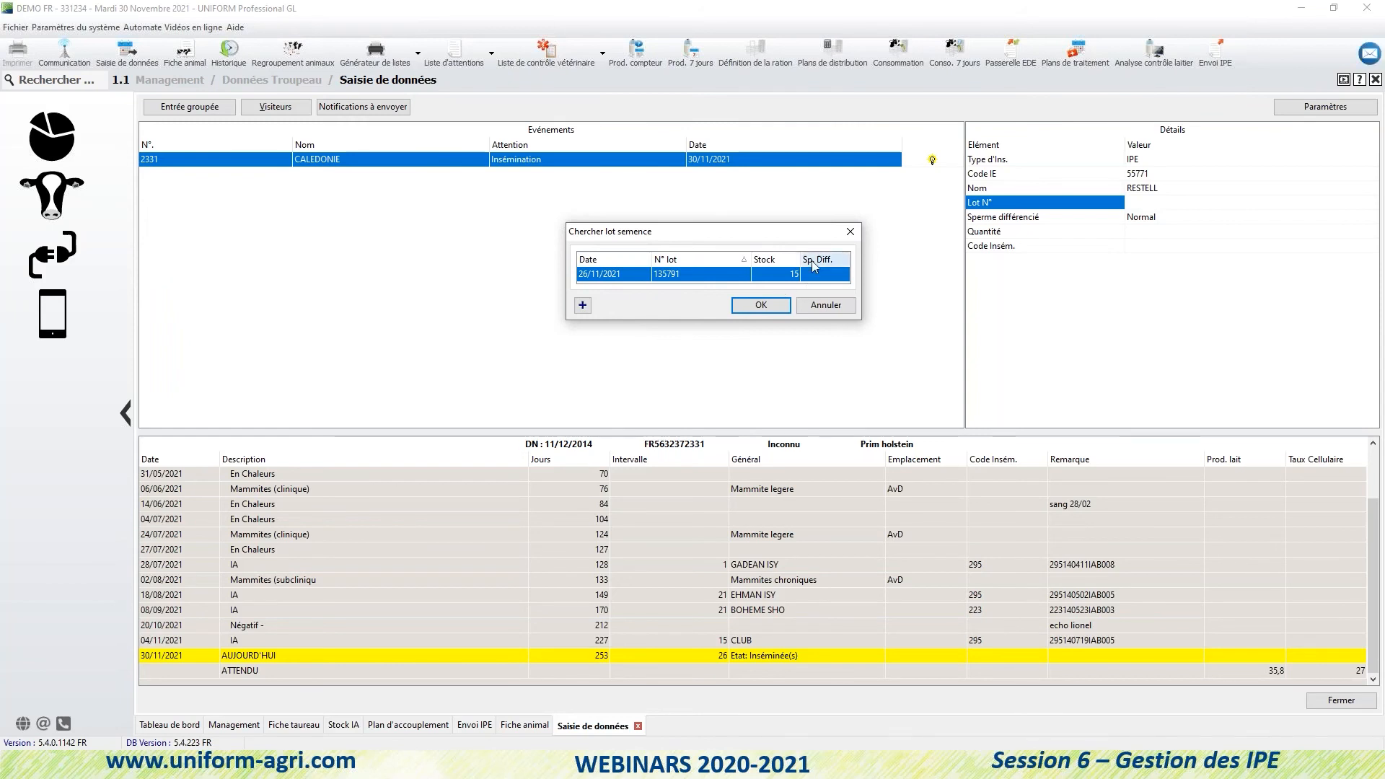
Assign semen lot 135791 with quantity 1,00 and inseminator code DEMO, and save the insemination.
click(759, 304)
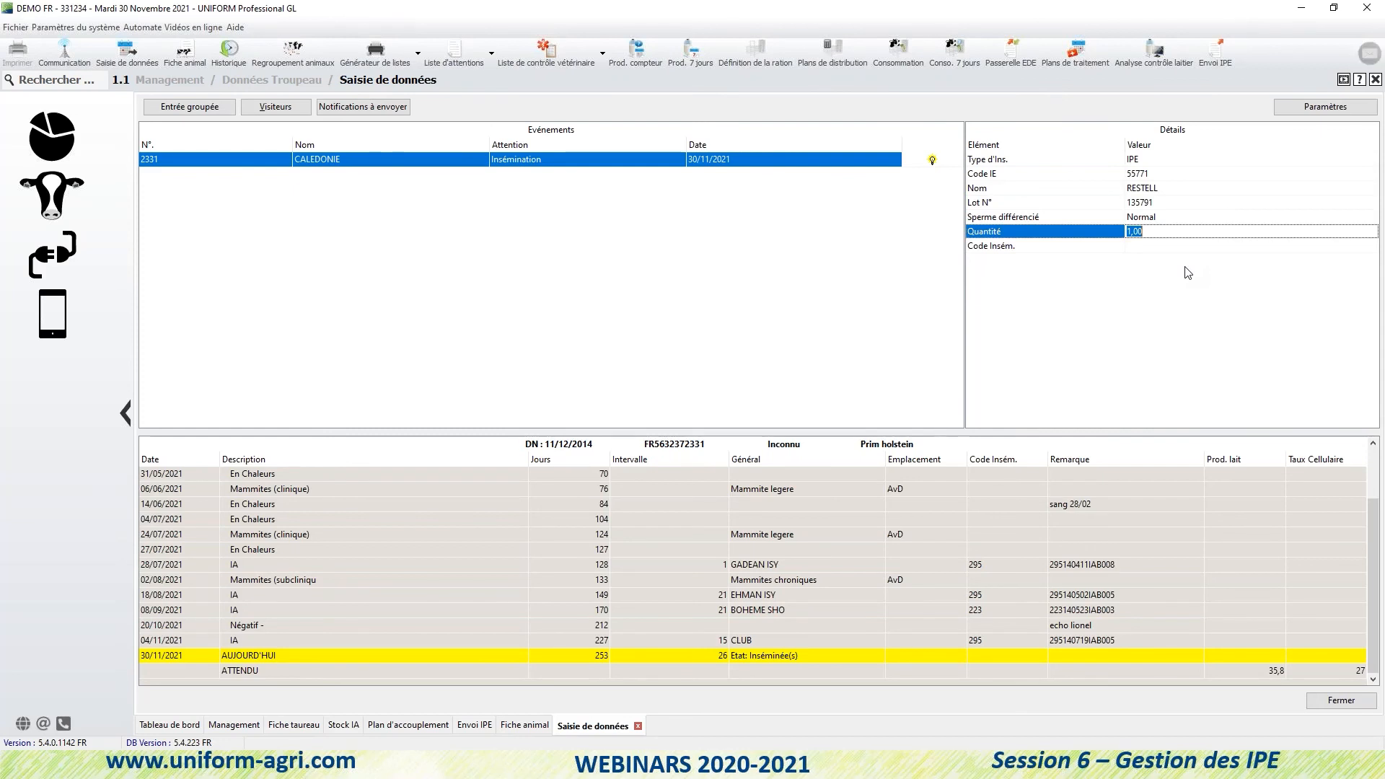
key(Return)
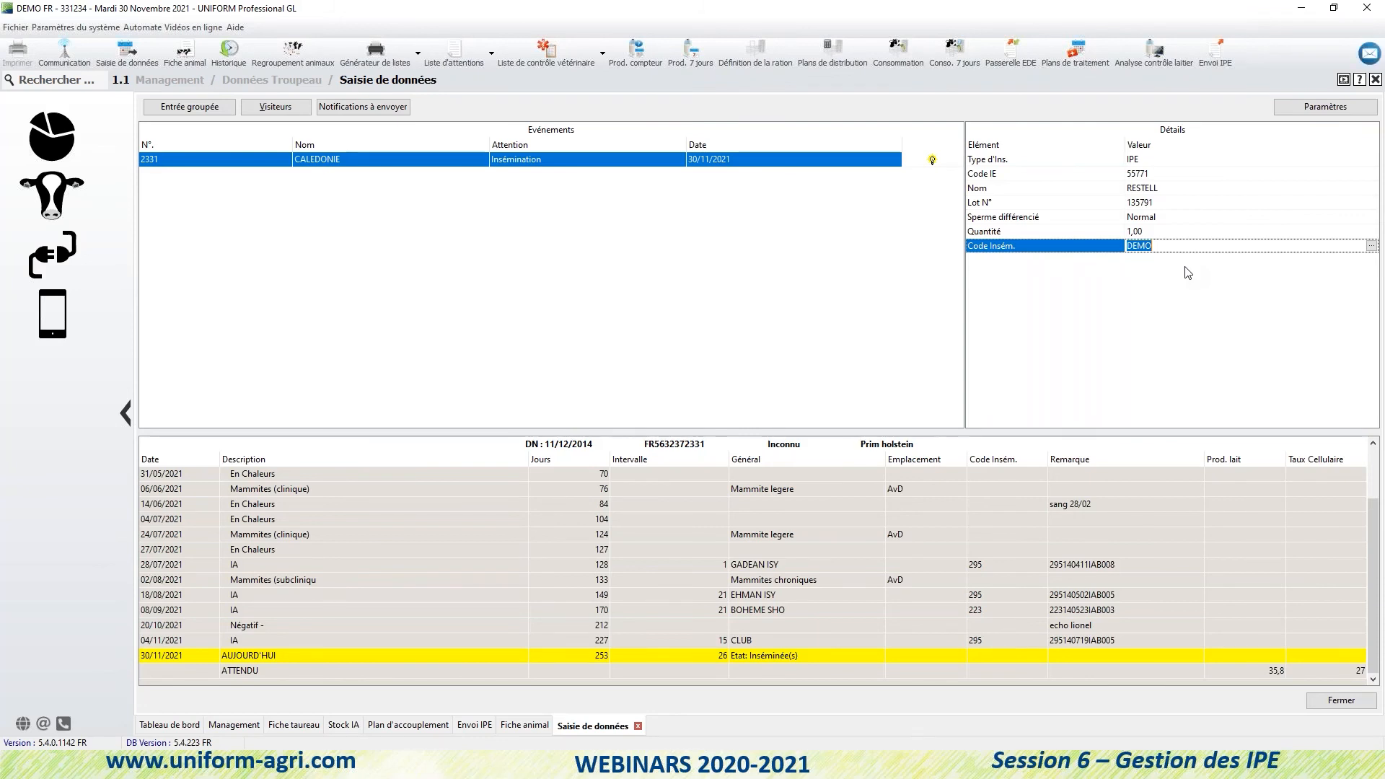
key(Return)
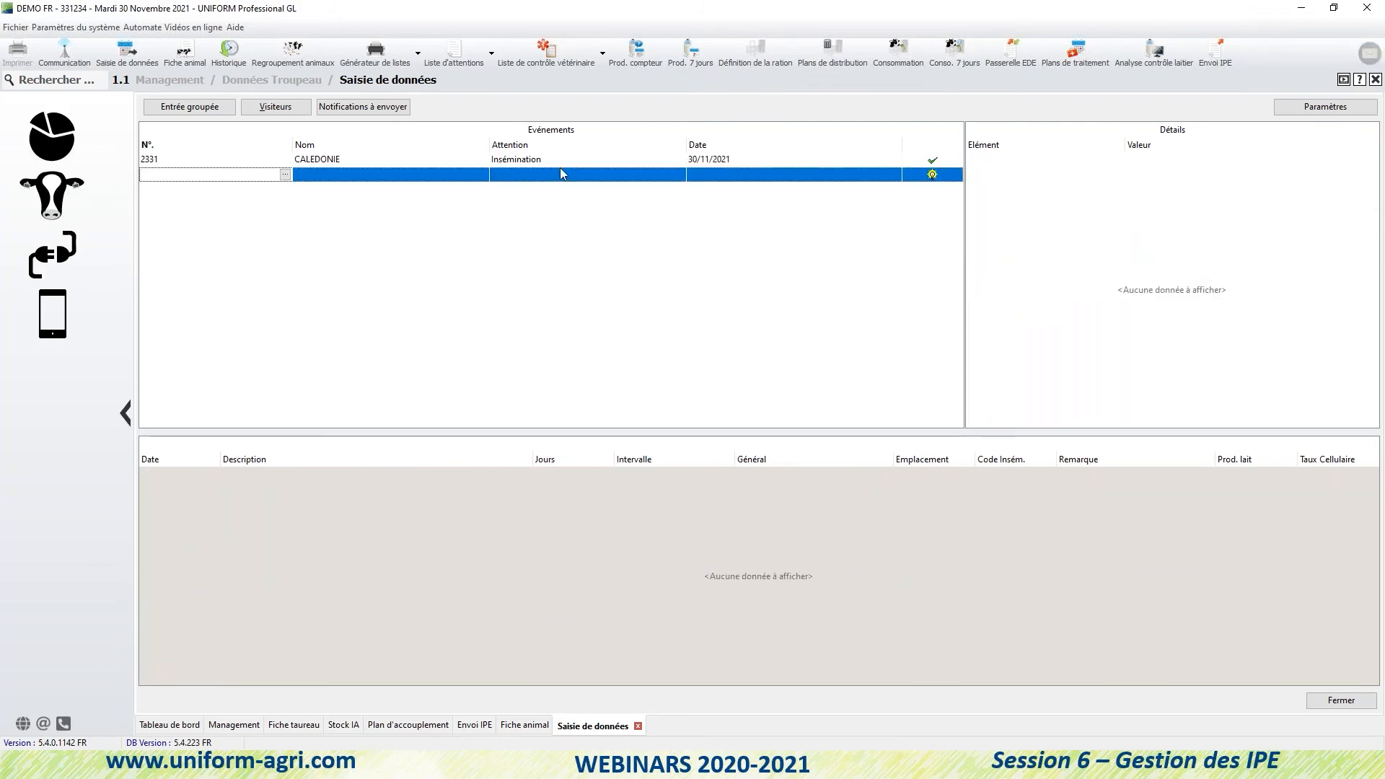
Review CALEDONIE's saved insemination and its IPE message awaiting sending, leaving it unselected, and return to the insemination stock.
click(561, 165)
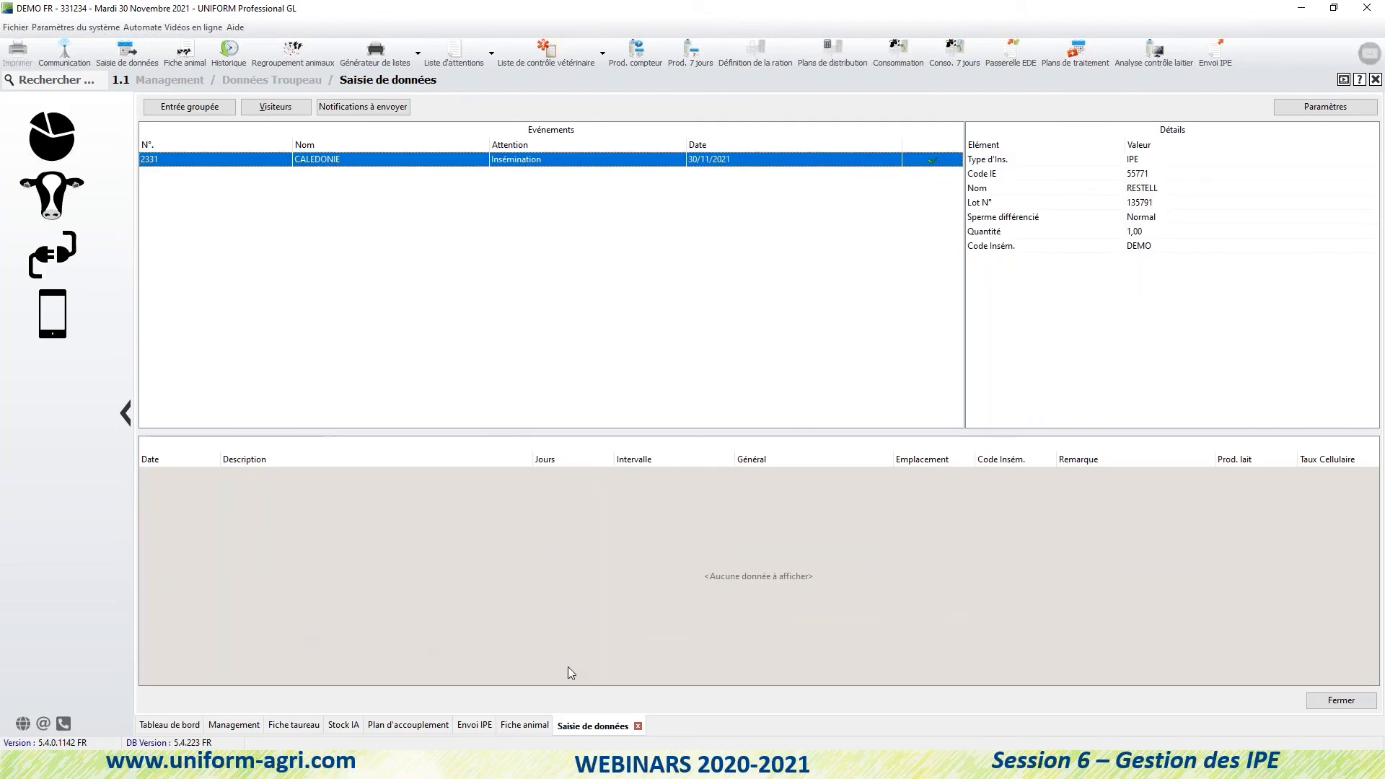
click(482, 726)
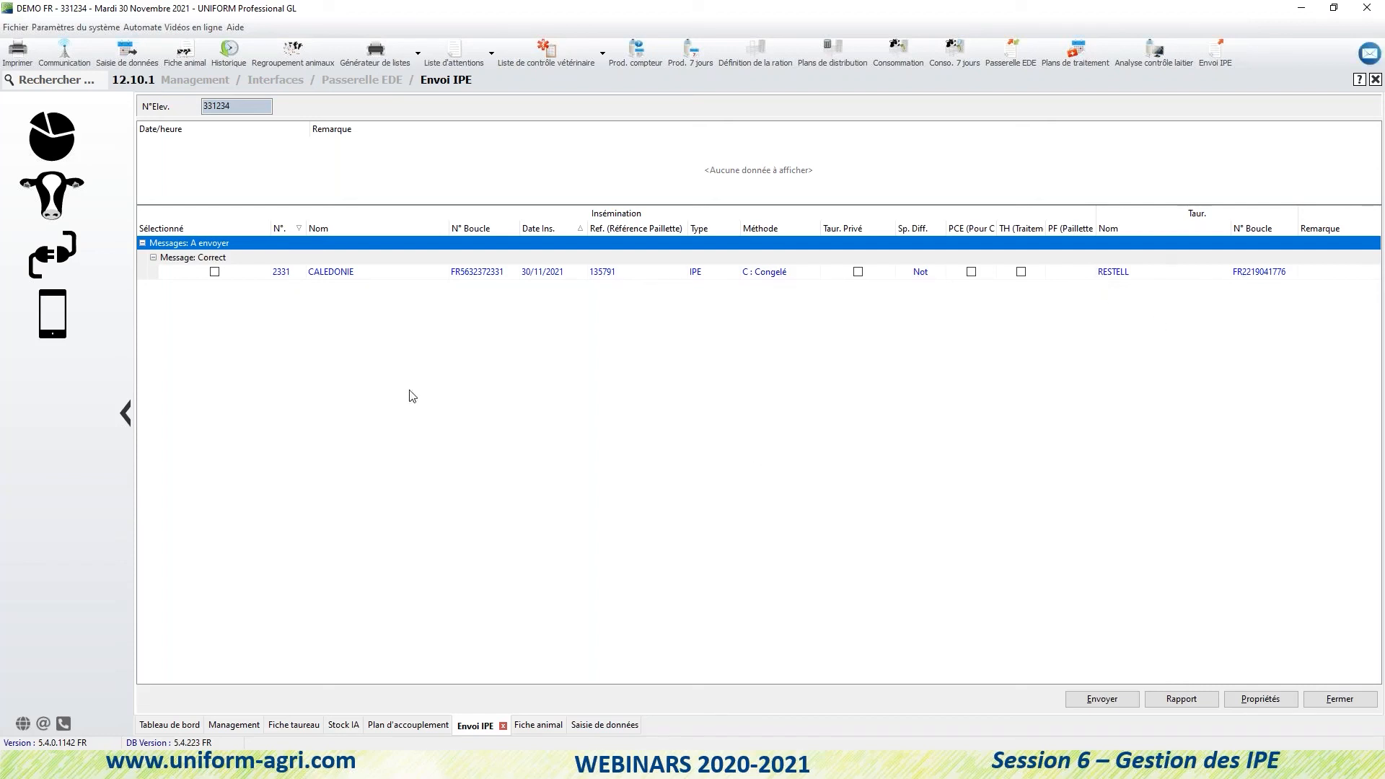
click(214, 273)
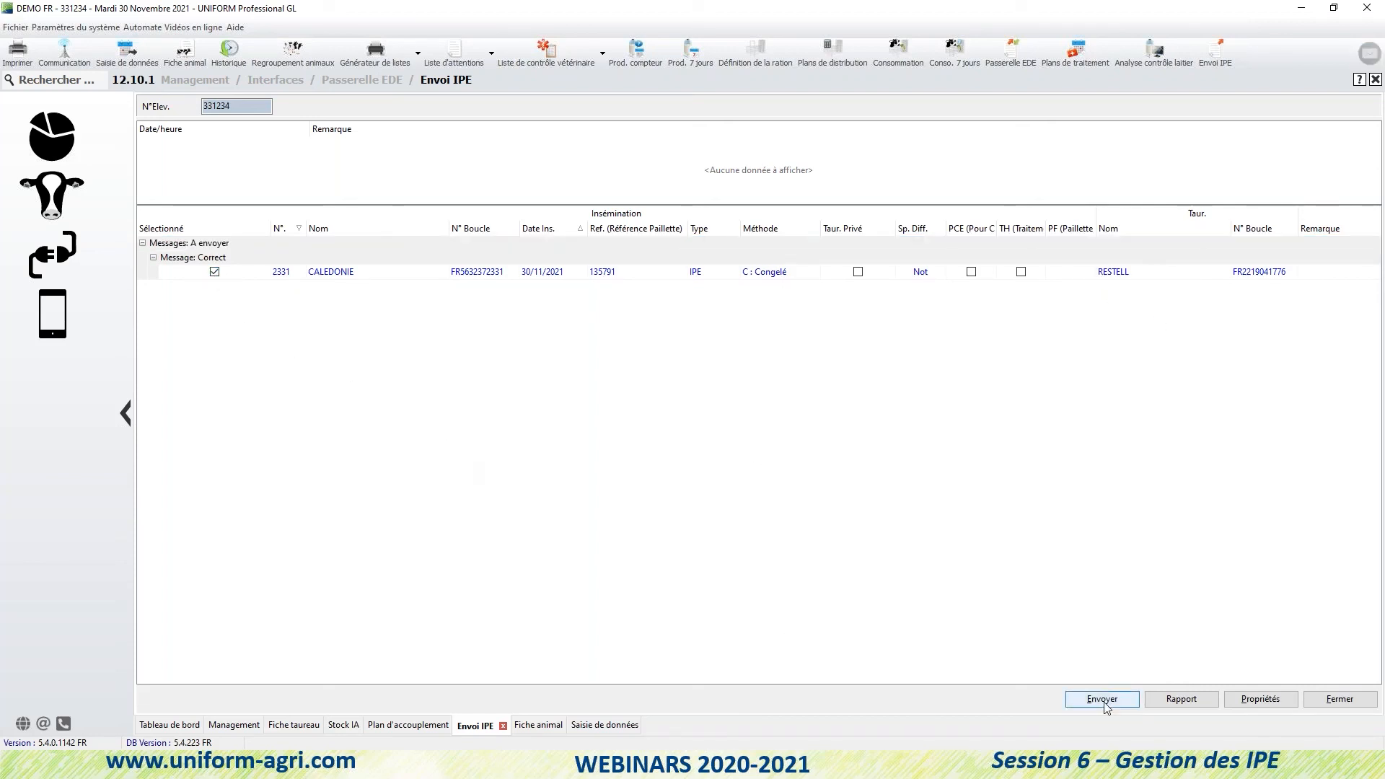
click(214, 272)
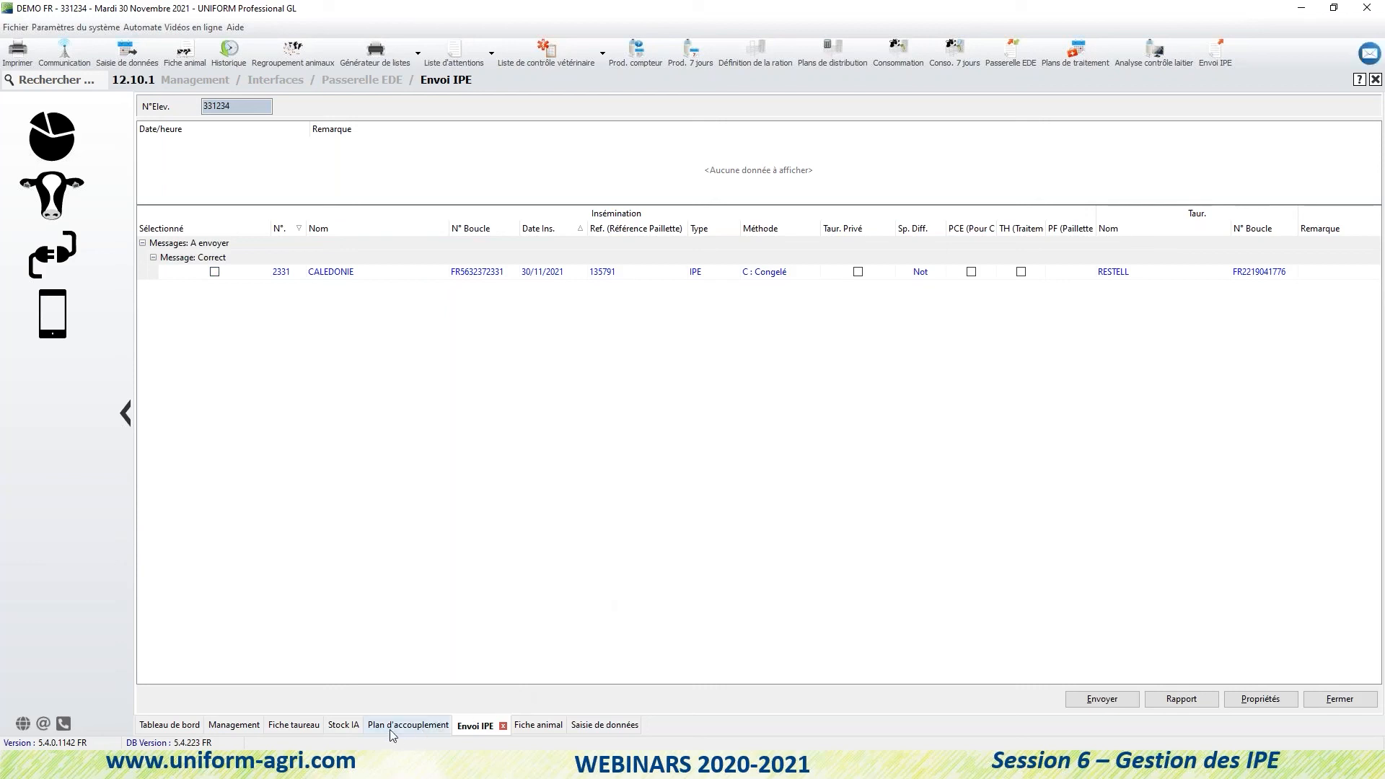
click(345, 727)
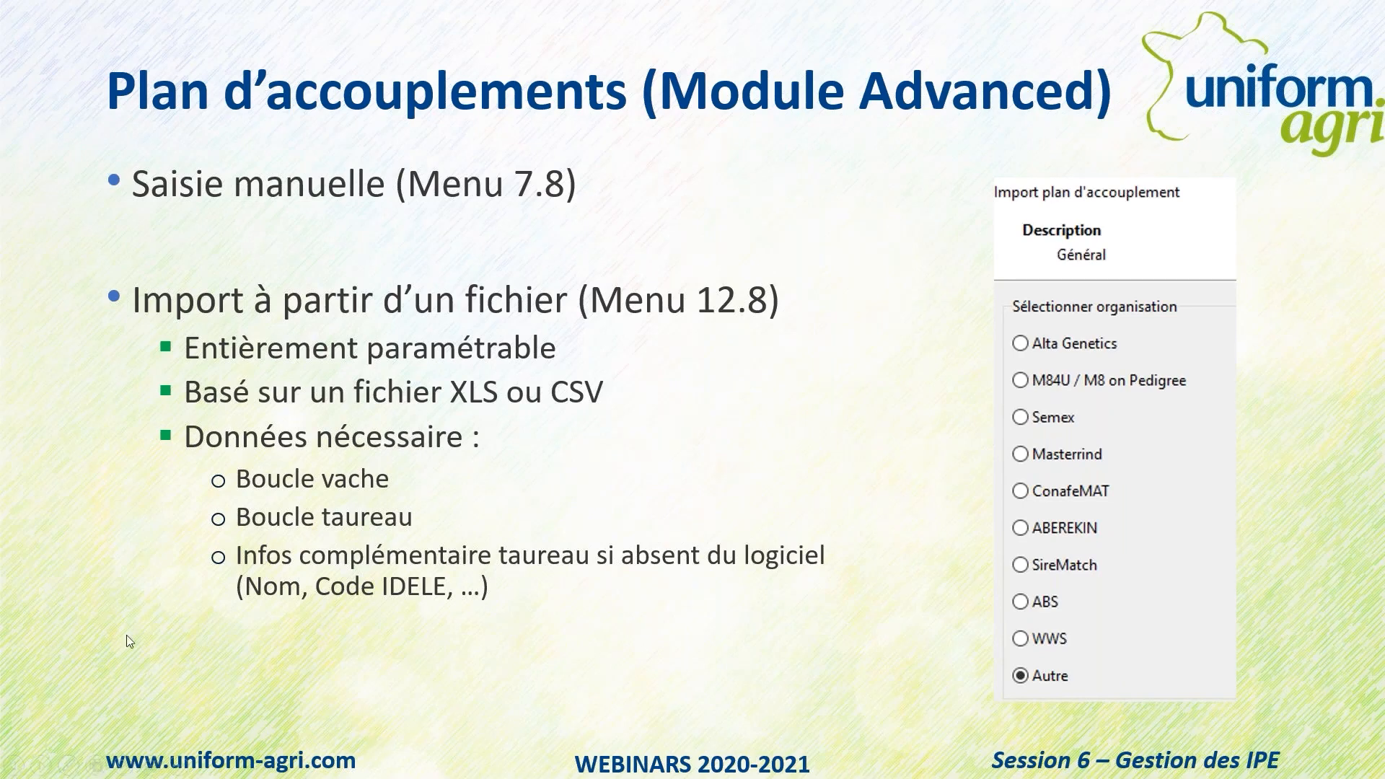
key(Right)
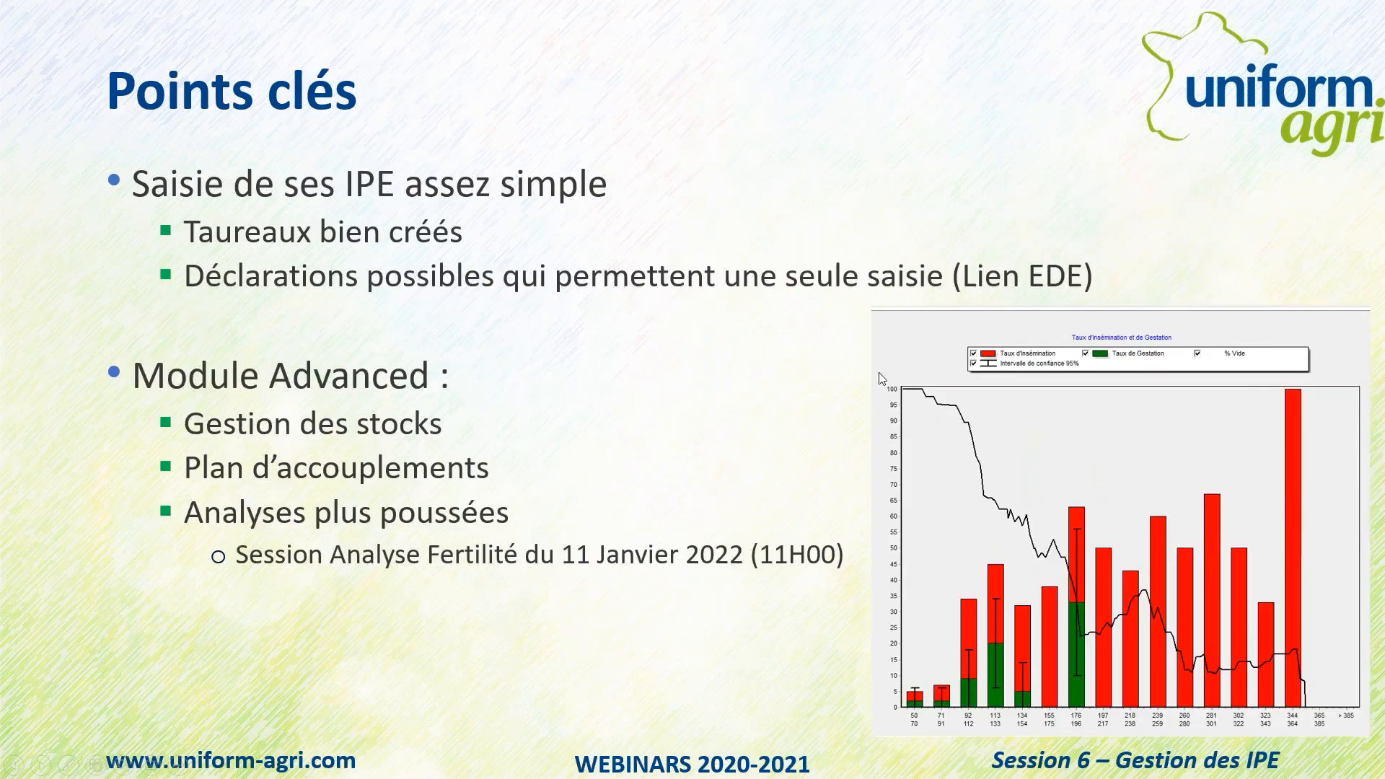